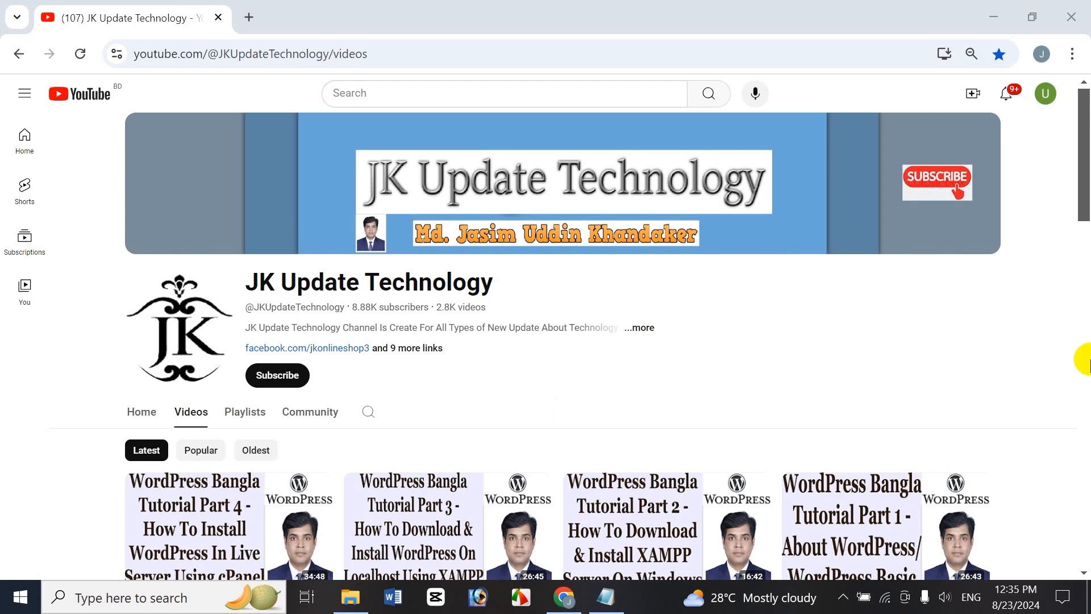
# Step: In a new browser tab, go to the jasimonline.com/cpanel login page
pyautogui.moveTo(1084, 199); pyautogui.dragTo(1085, 233)
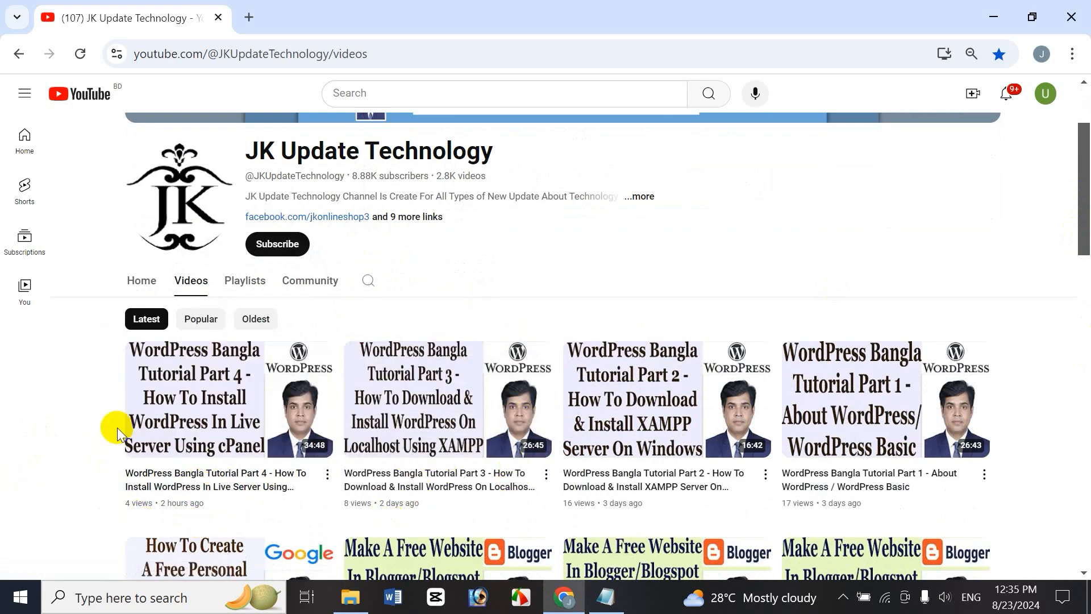
pyautogui.moveTo(207, 403)
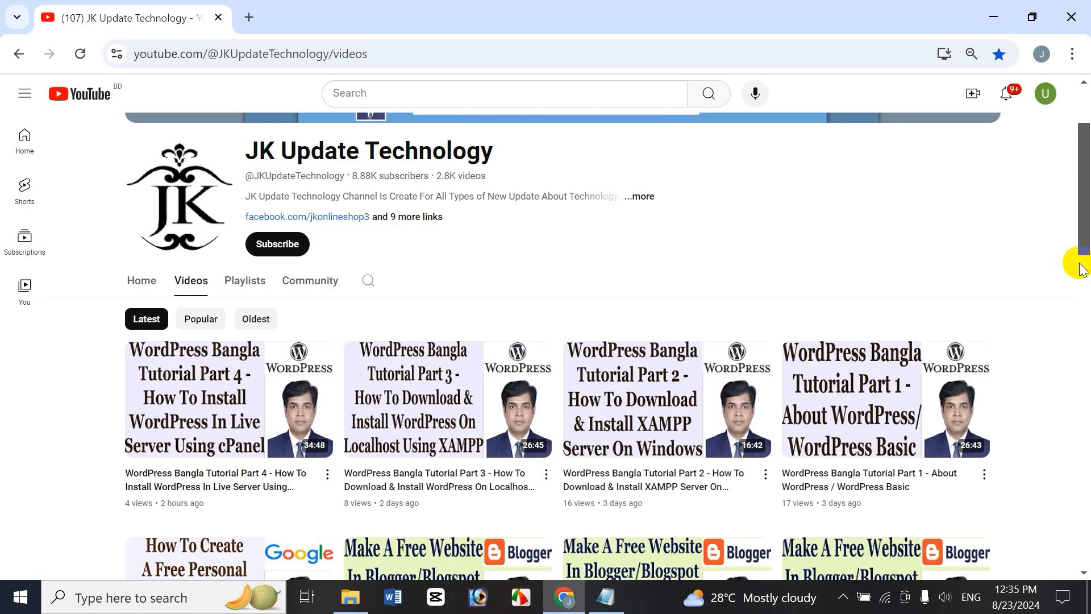
pyautogui.moveTo(1081, 208); pyautogui.dragTo(1086, 149)
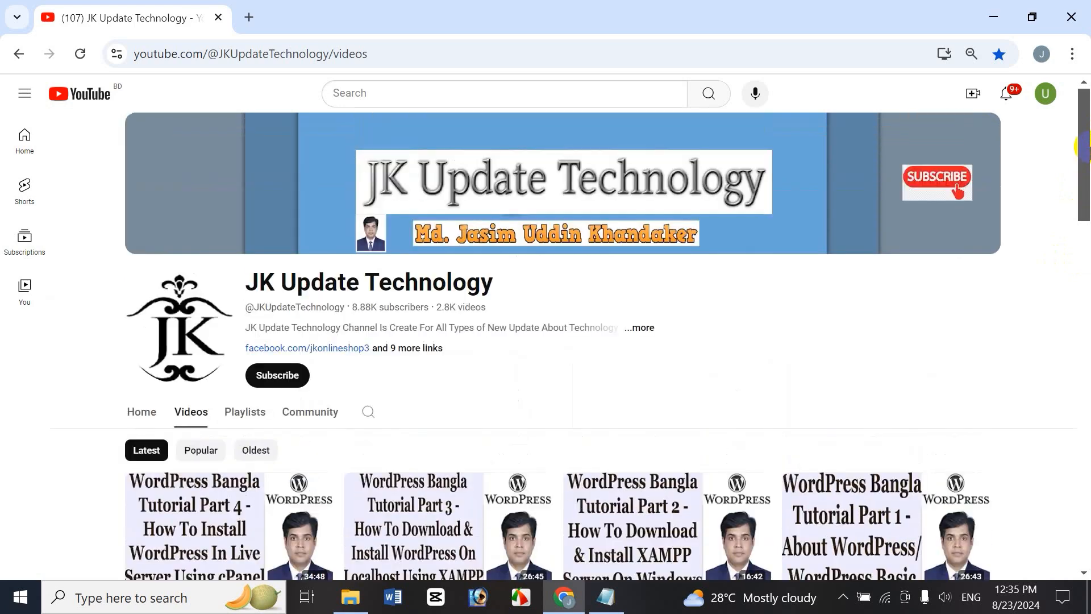
pyautogui.click(249, 17)
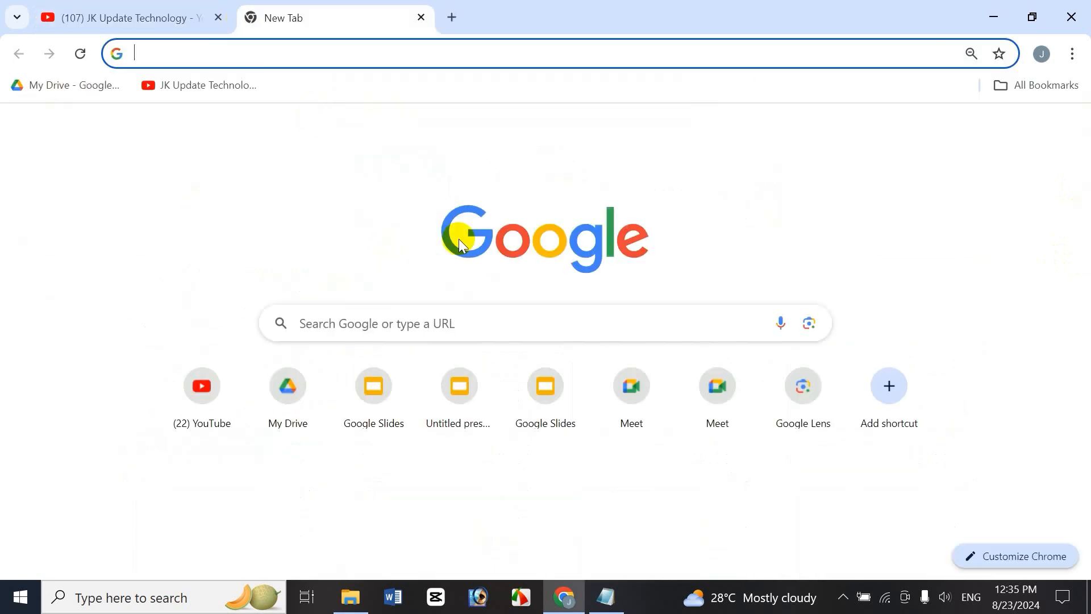
pyautogui.write('h')
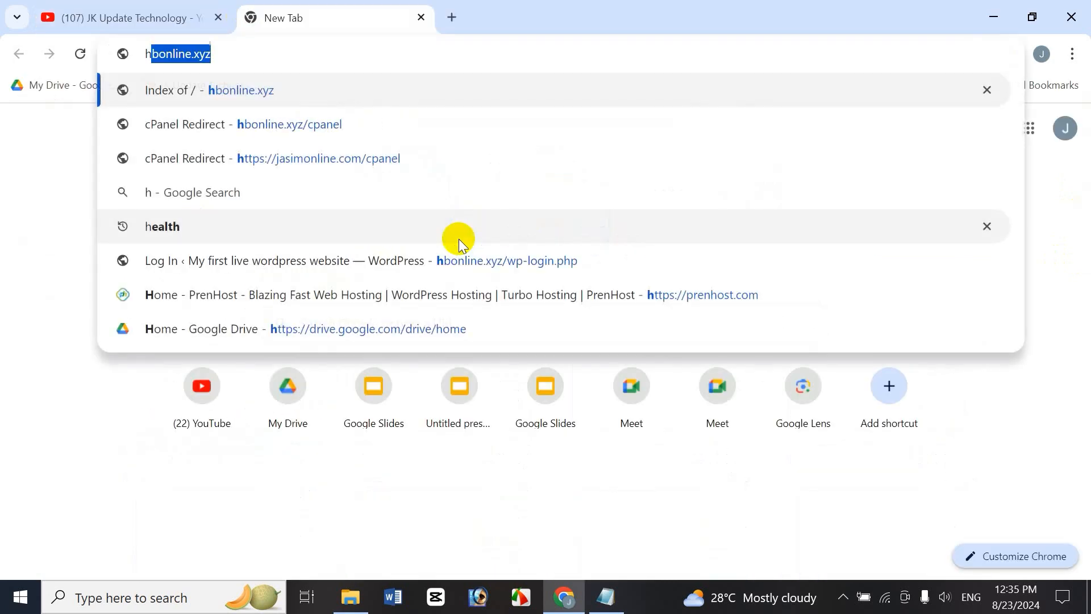
pyautogui.press('BackSpace')
pyautogui.press('BackSpace')
pyautogui.write('j')
pyautogui.press('Right')
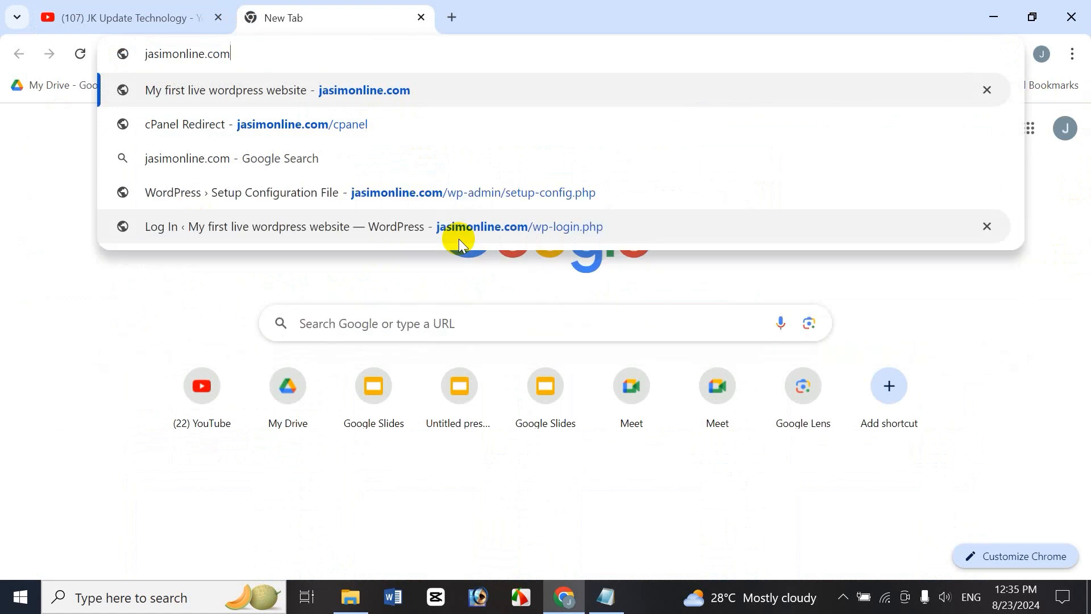
pyautogui.write('/c')
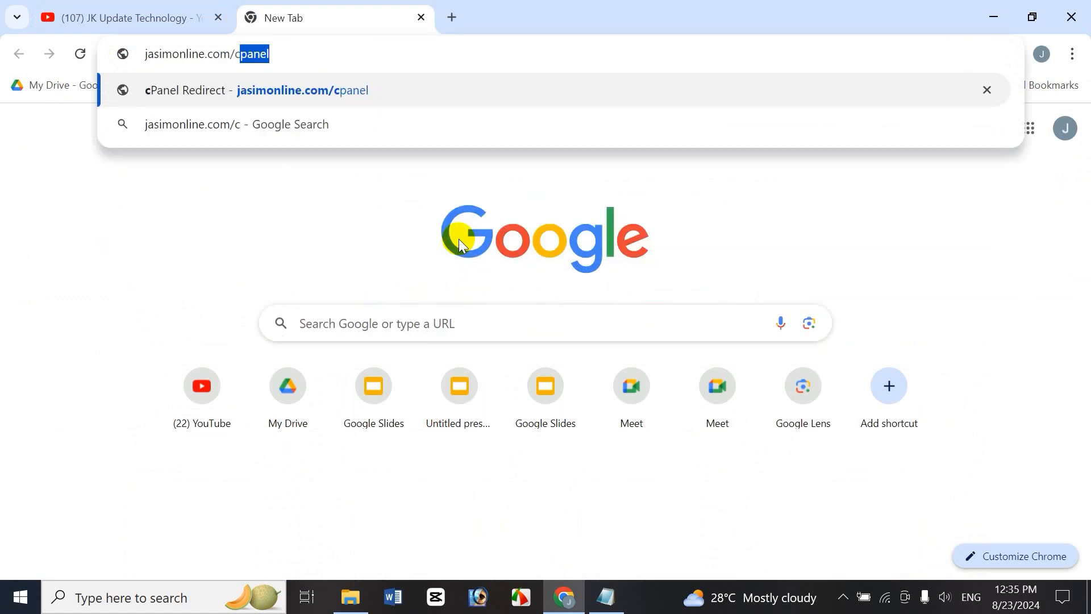
pyautogui.press('Return')
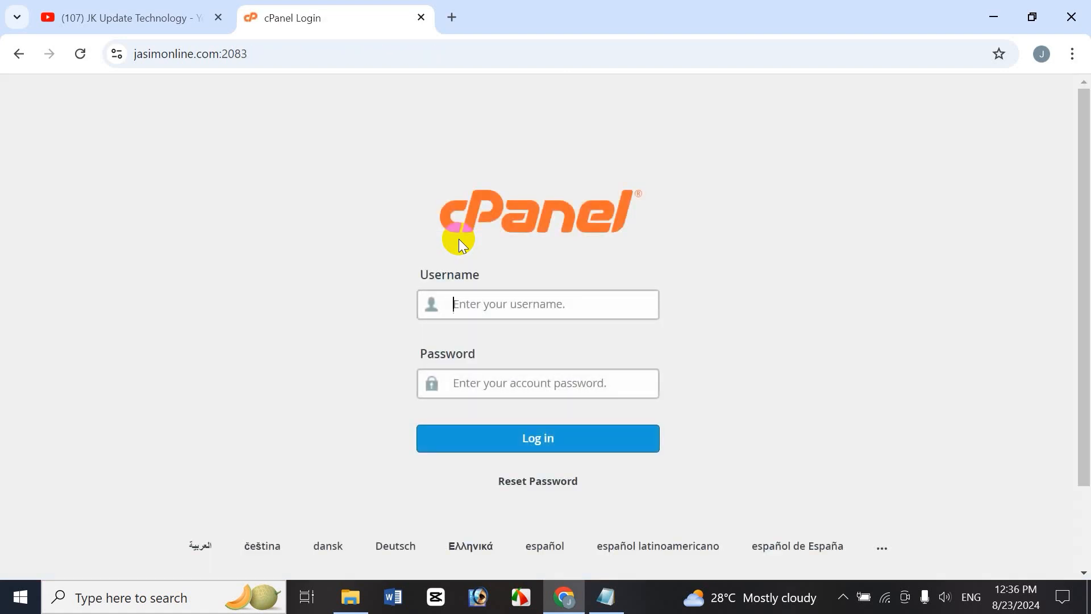
# Step: Enter the hosting account username, paste the account password, and log in to cPanel
pyautogui.write('j')
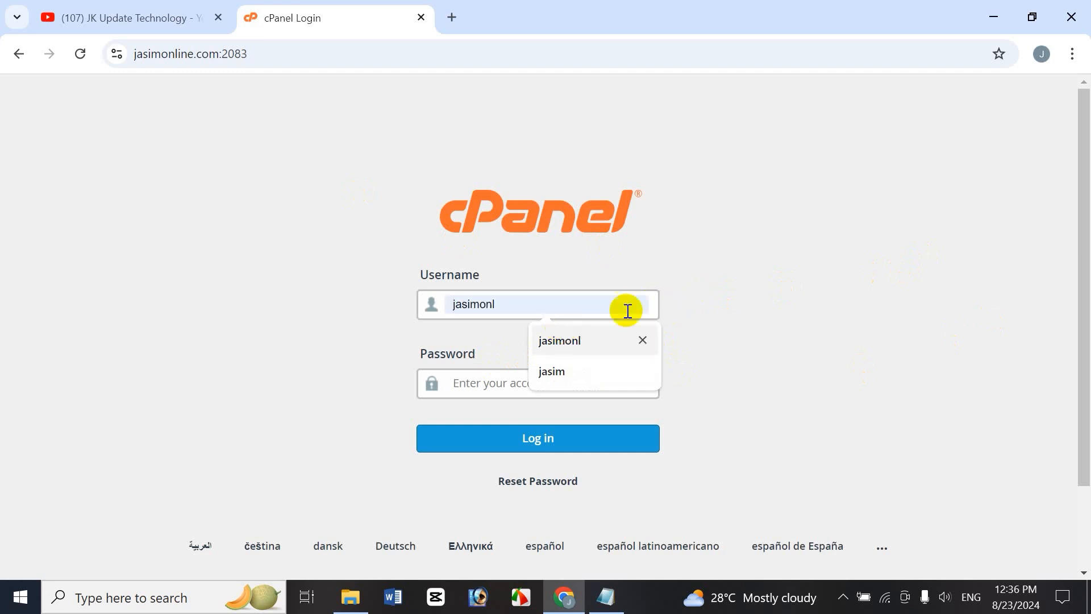
pyautogui.write('jasim')
pyautogui.press('BackSpace')
pyautogui.press('BackSpace')
pyautogui.press('BackSpace')
pyautogui.press('BackSpace')
pyautogui.press('BackSpace')
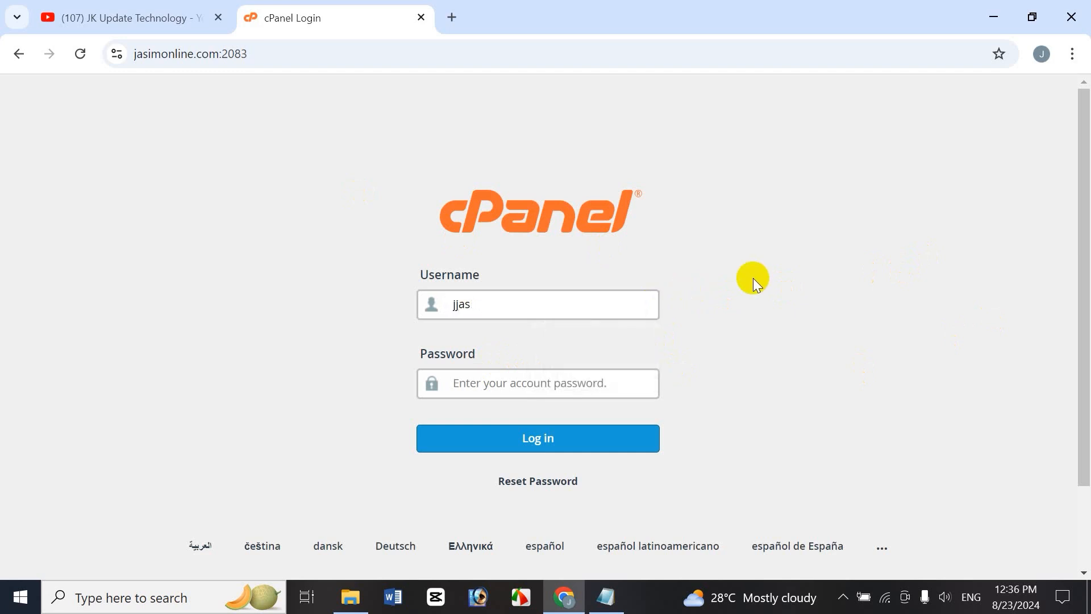
pyautogui.write('asimonl')
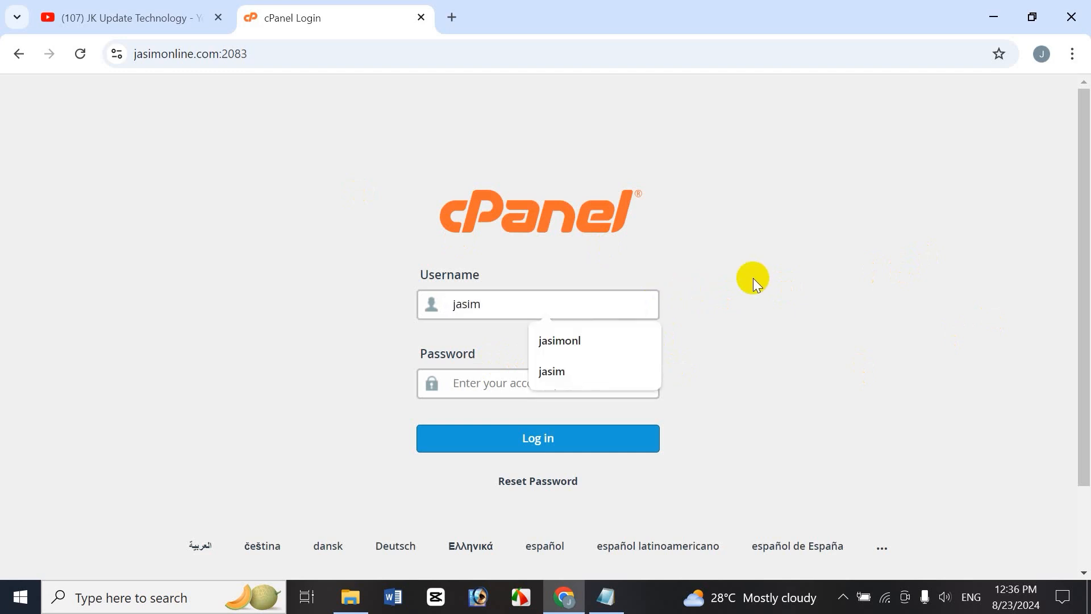
pyautogui.click(463, 384)
pyautogui.hotkey('ctrl', 'v')
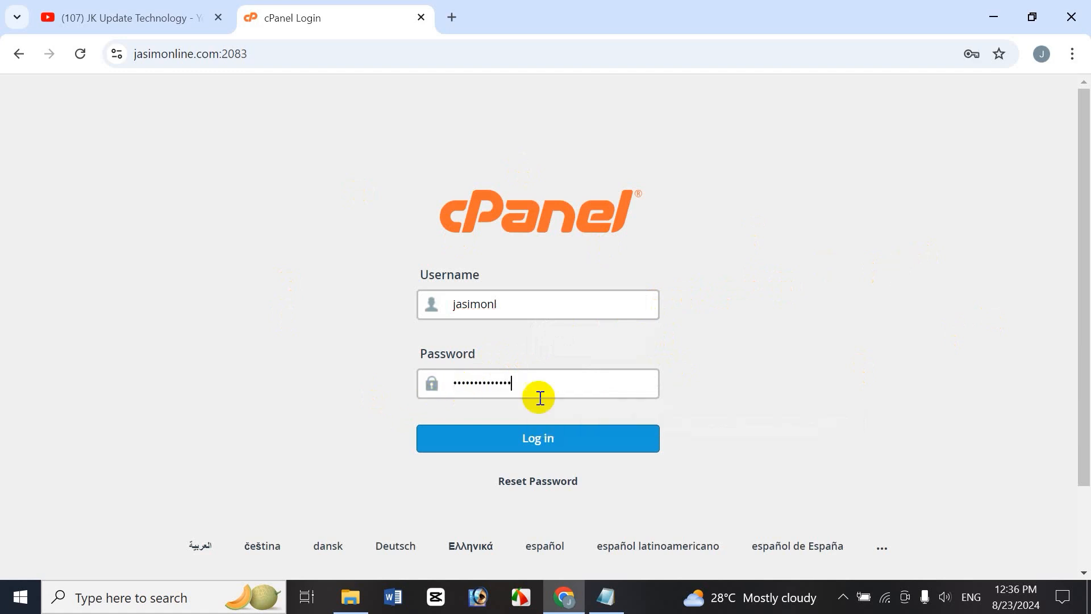
pyautogui.click(512, 448)
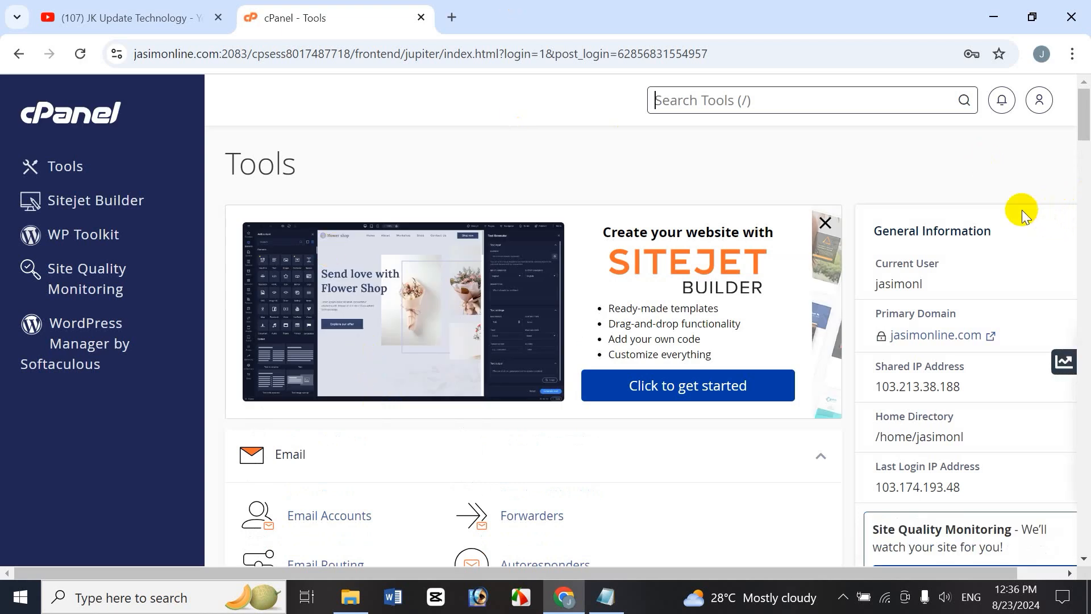
# Step: Scroll down the Tools page to the Softaculous Apps Installer list with WordPress and Joomla
pyautogui.moveTo(1085, 121); pyautogui.dragTo(1088, 533)
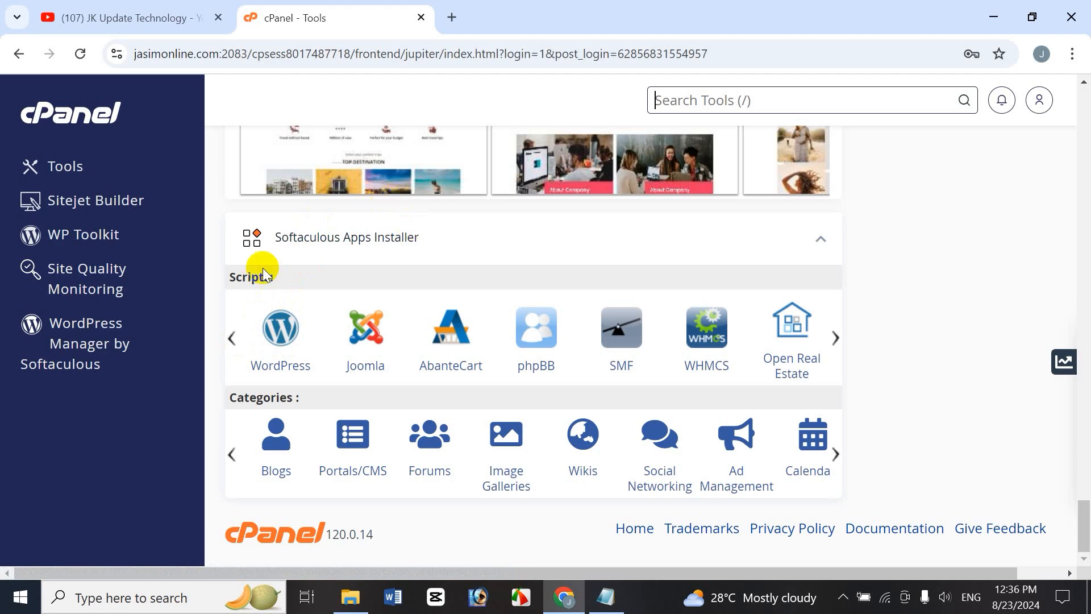
# Step: Load jasimonline.com in a new tab, then return to the cPanel - Tools tab
pyautogui.click(452, 17)
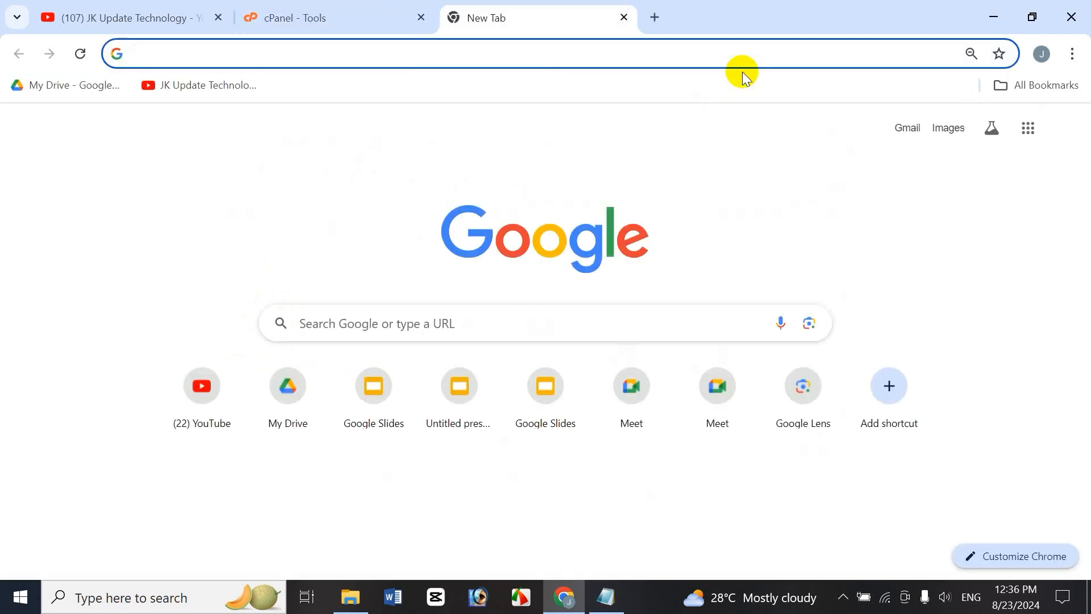
pyautogui.write('j')
pyautogui.press('End')
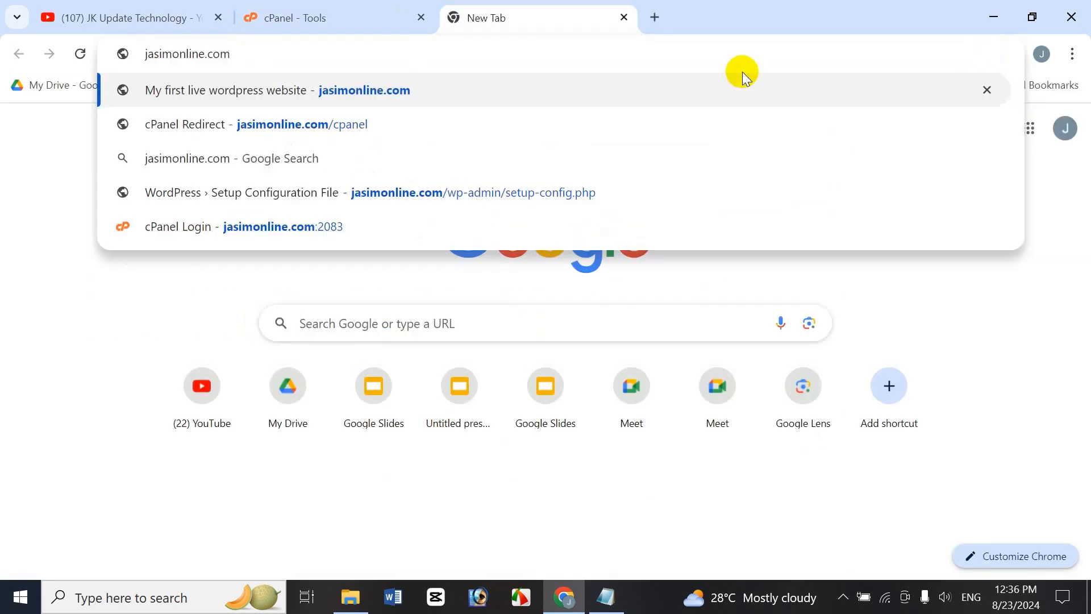
pyautogui.press('Return')
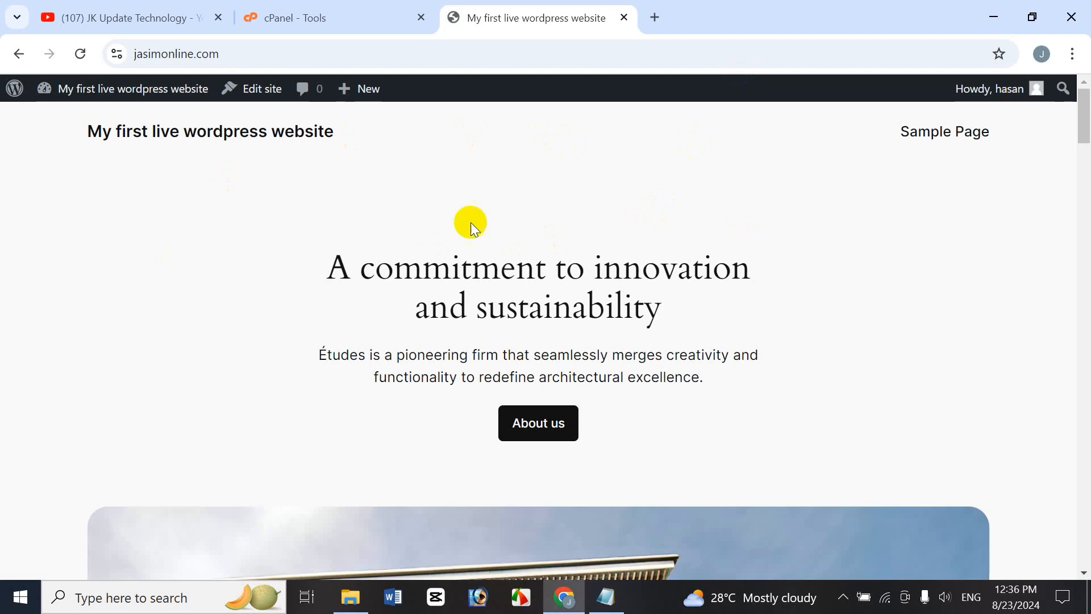
pyautogui.click(273, 12)
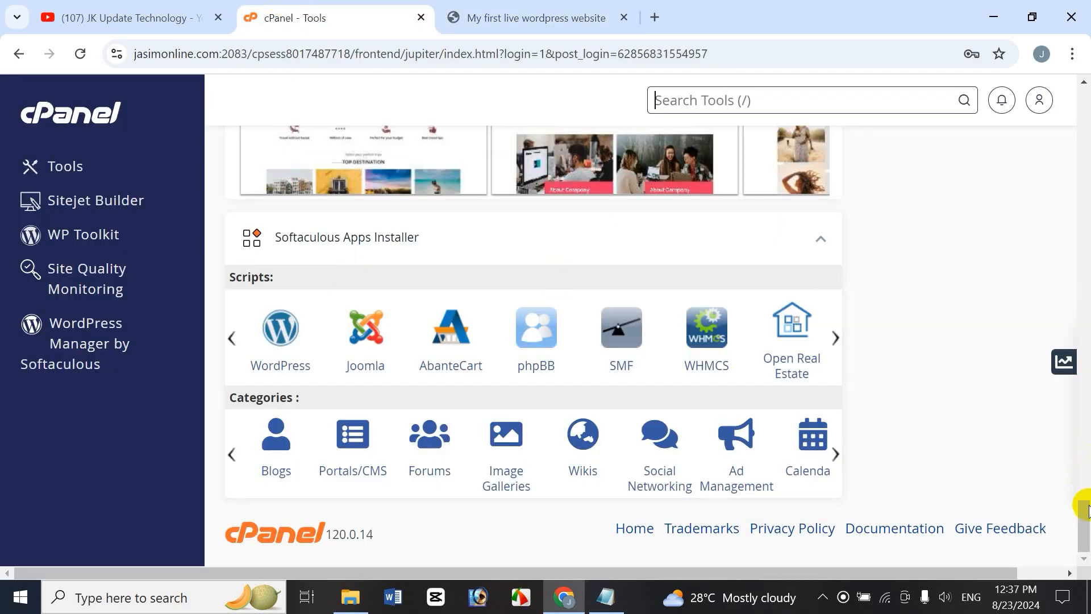
# Step: Open File Manager from the Files section in a new tab and switch to it
pyautogui.moveTo(1083, 507); pyautogui.dragTo(1085, 227)
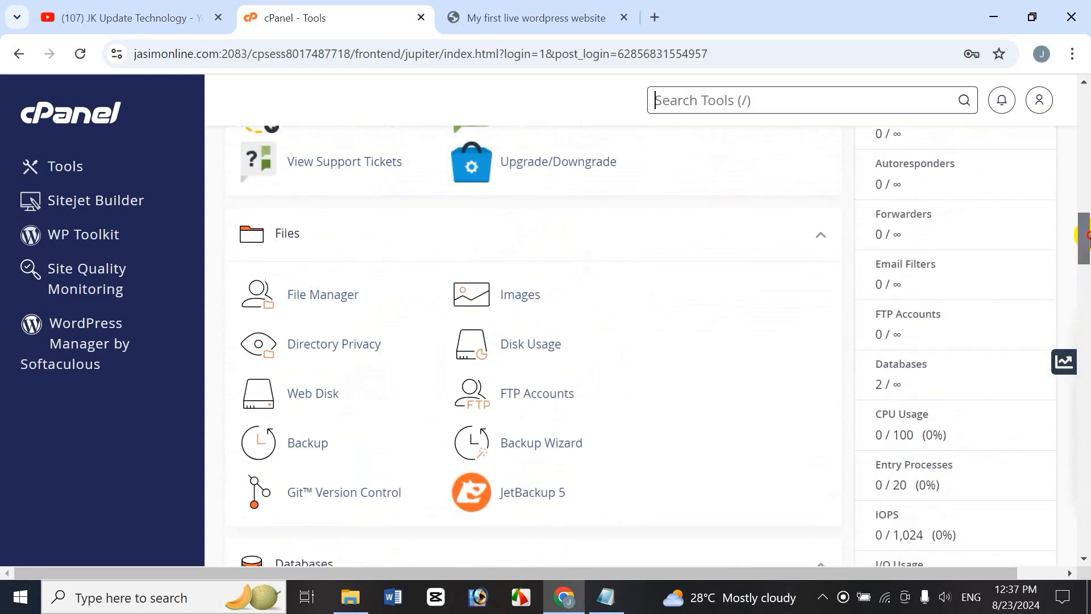
pyautogui.rightClick(316, 297)
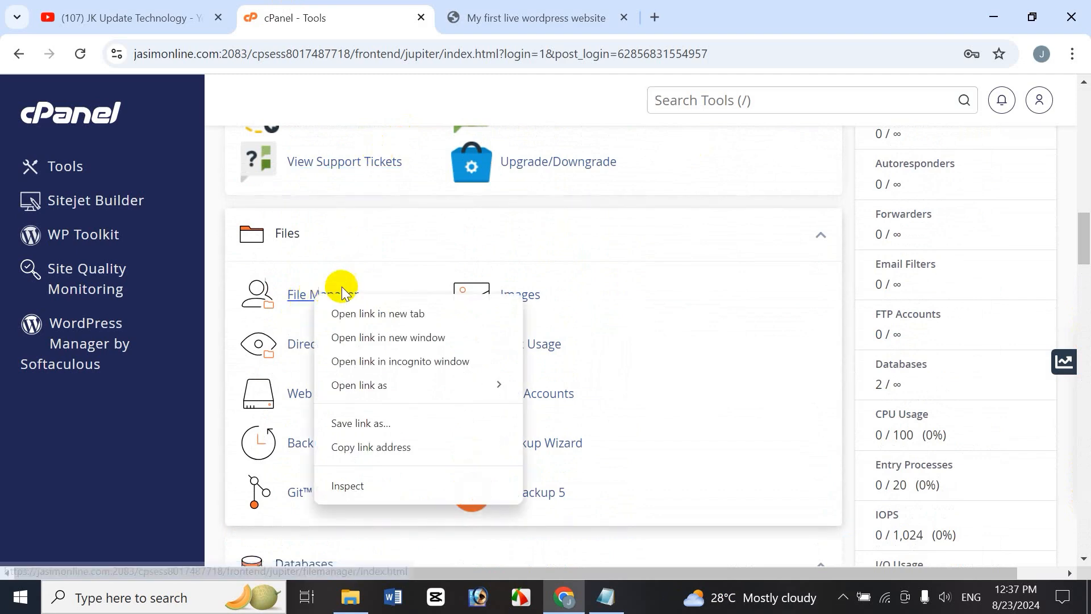
pyautogui.click(418, 316)
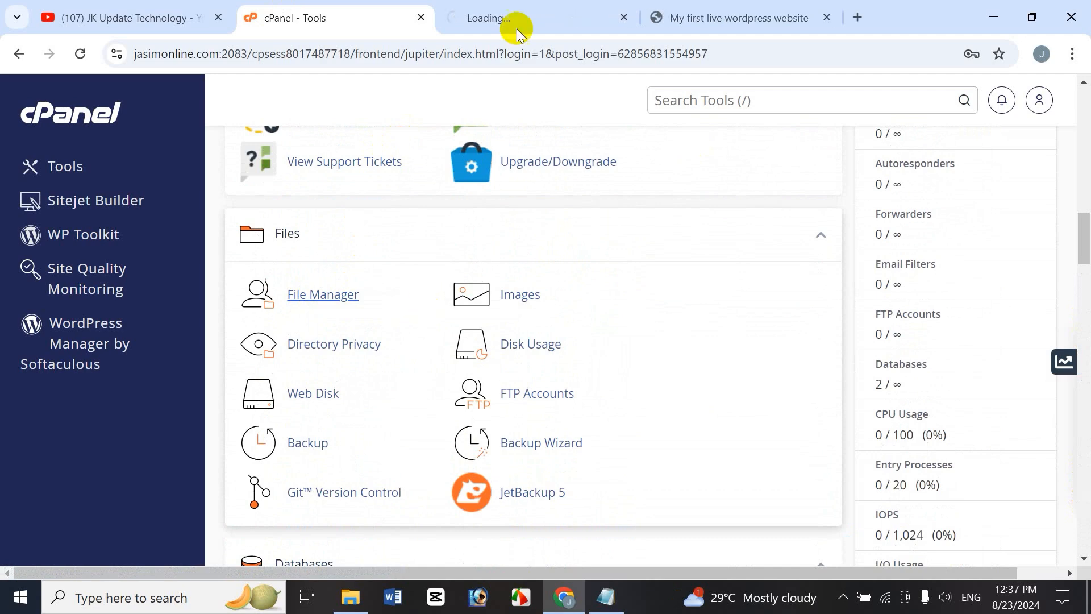
pyautogui.click(531, 29)
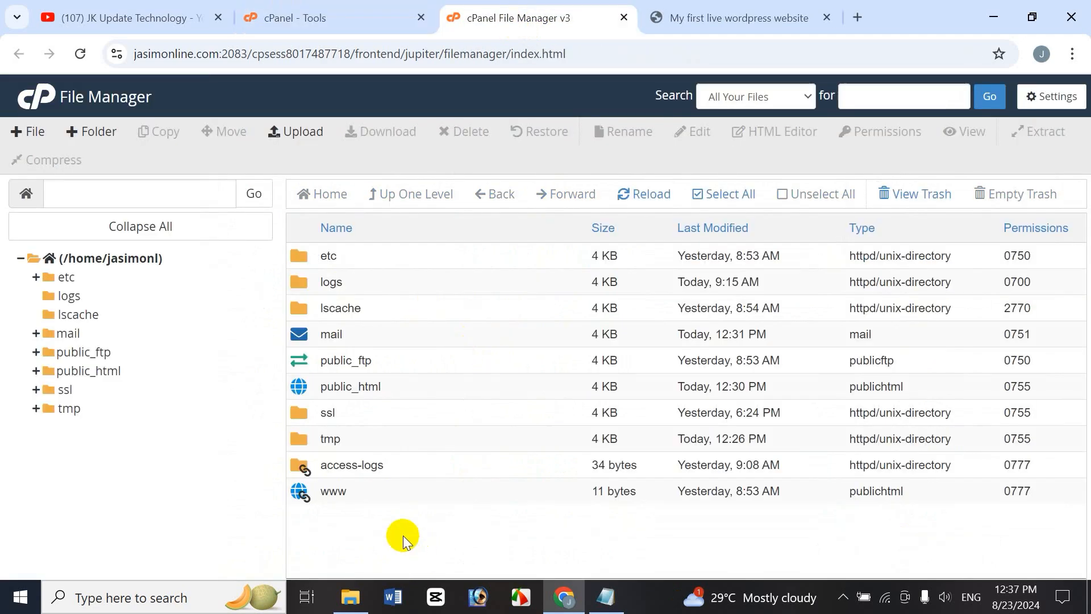
# Step: Select all WordPress files in public_html and delete them permanently, skipping the trash
pyautogui.click(105, 376)
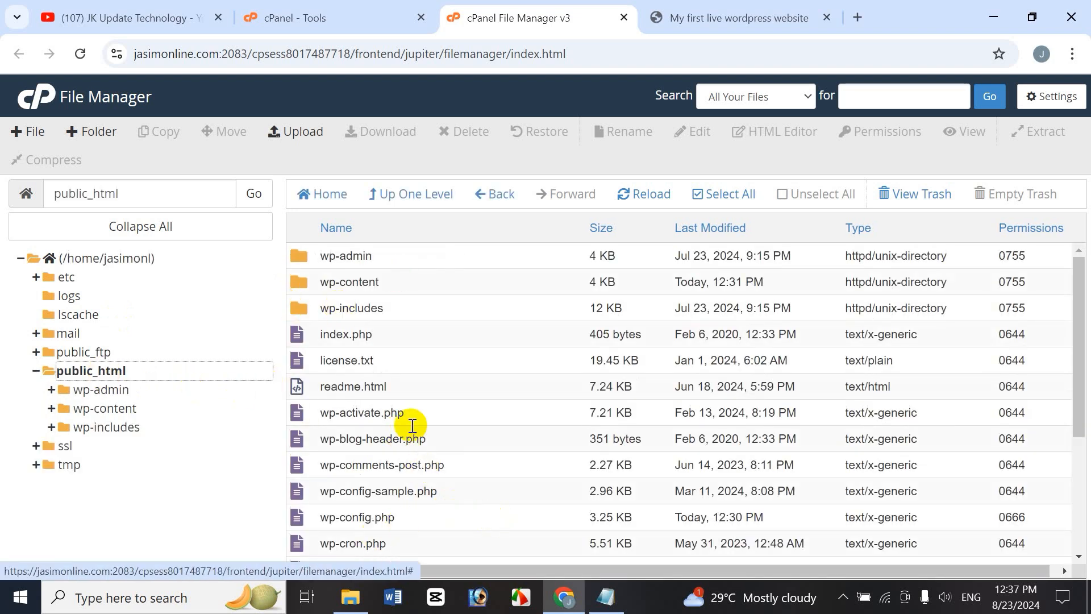
pyautogui.click(721, 193)
pyautogui.click(465, 130)
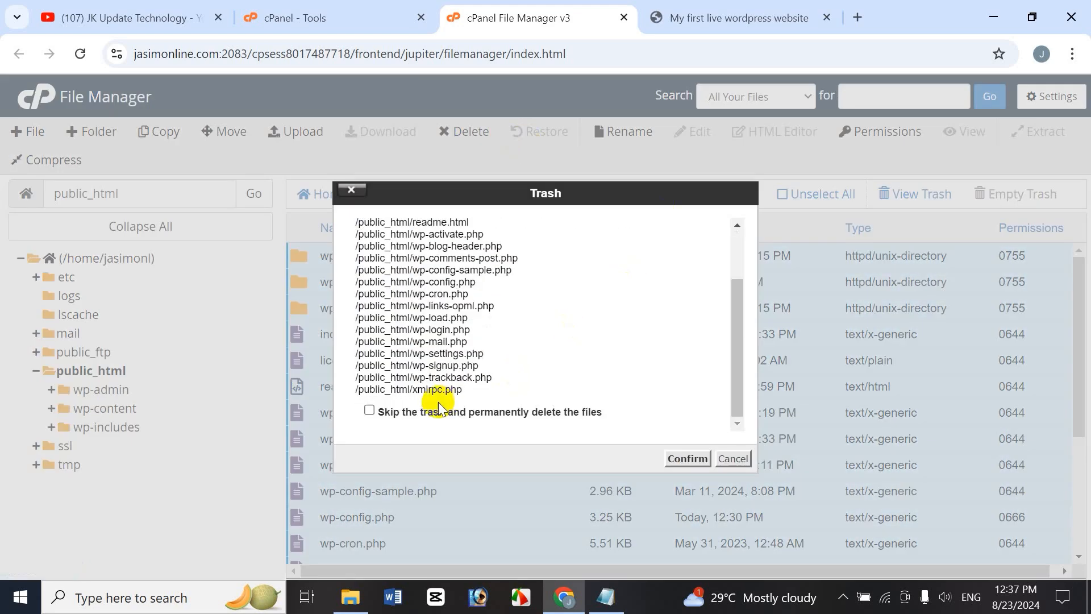
pyautogui.click(370, 409)
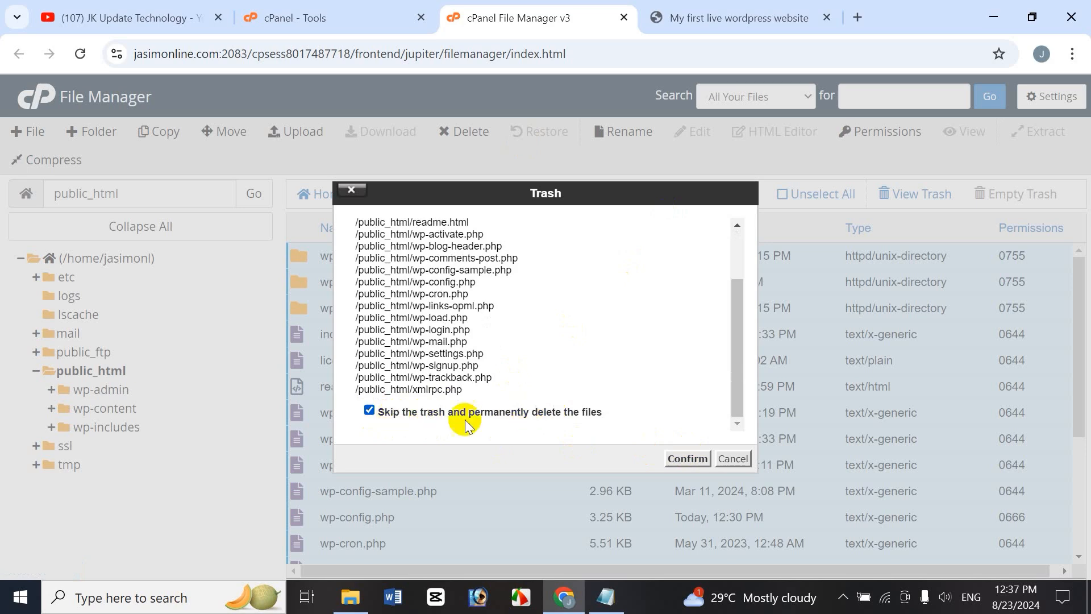
pyautogui.click(678, 461)
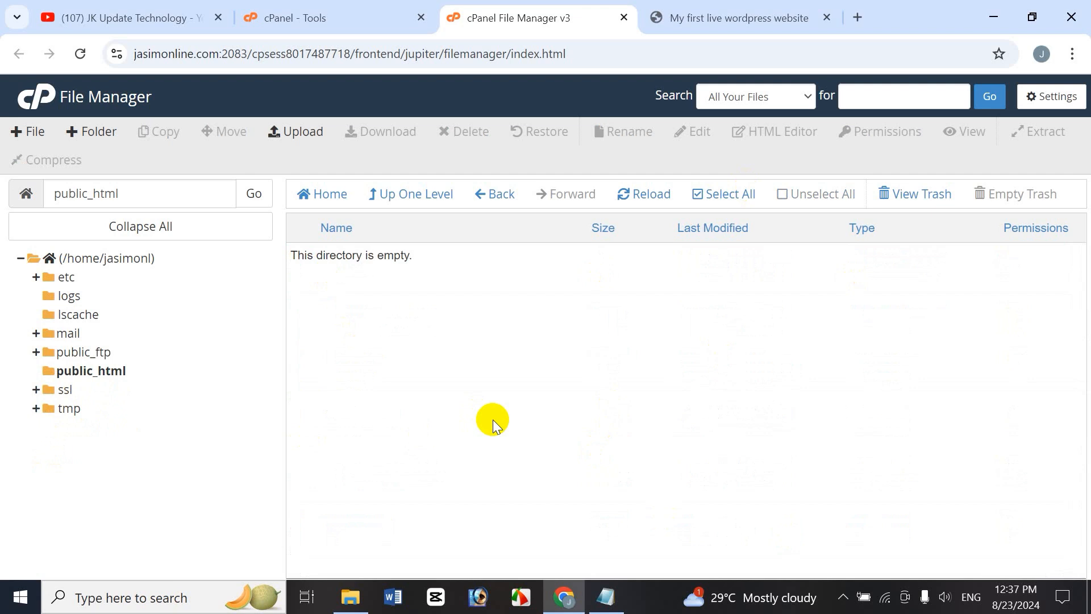
# Step: Reload the jasimonline.com tab to see the empty Index of / page, then return to cPanel
pyautogui.click(719, 17)
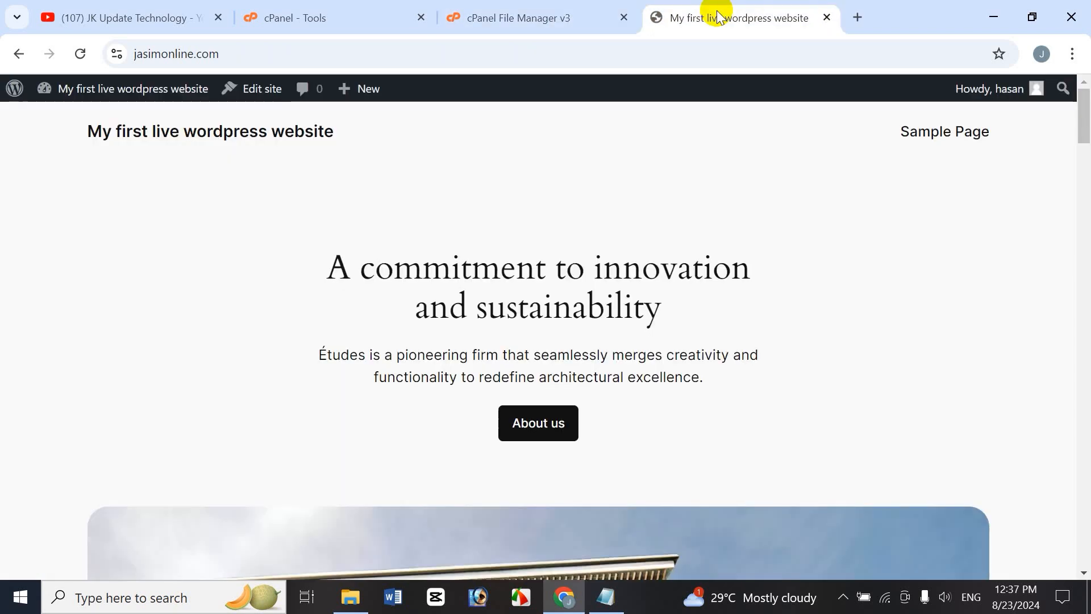
pyautogui.click(80, 54)
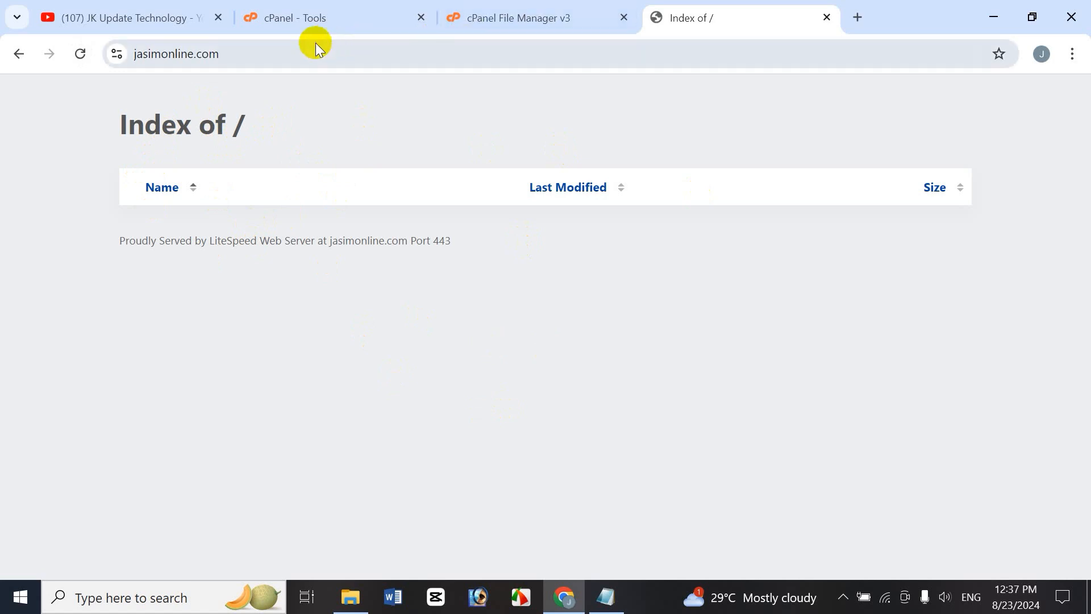
pyautogui.click(298, 19)
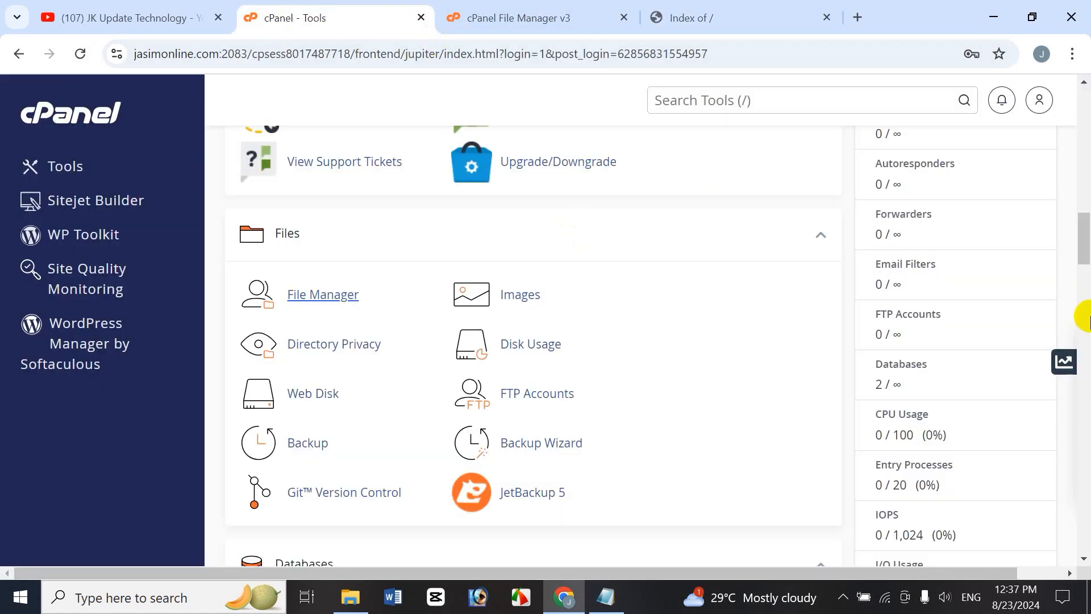
# Step: Open WordPress from Softaculous Apps Installer and expand its Quick Install / Custom Install options
pyautogui.scroll(-4, 1085, 296)
pyautogui.moveTo(1085, 296); pyautogui.dragTo(1084, 535)
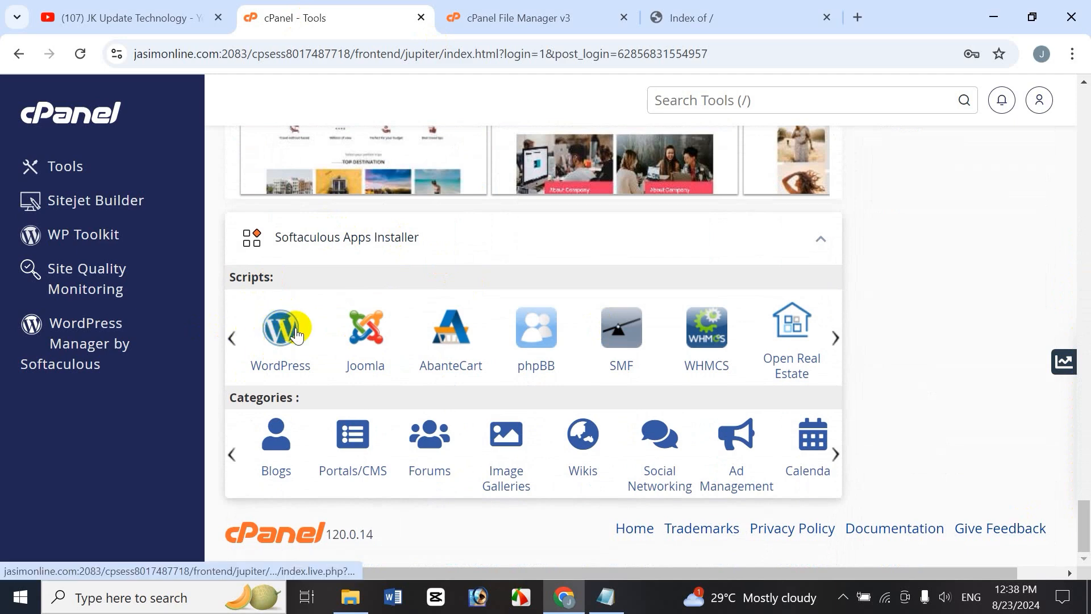
pyautogui.click(275, 335)
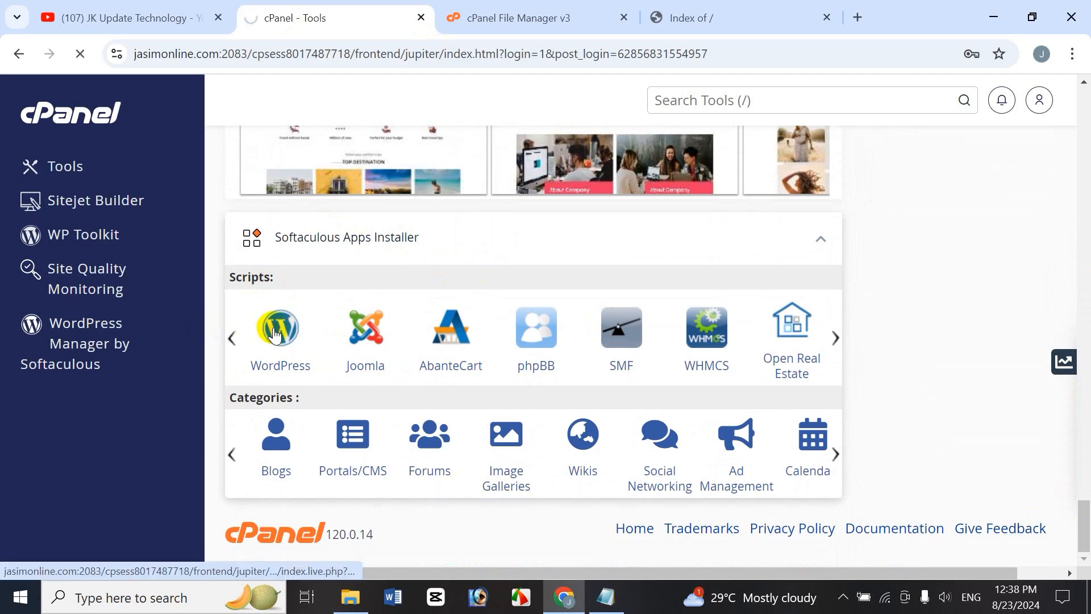
pyautogui.click(275, 335)
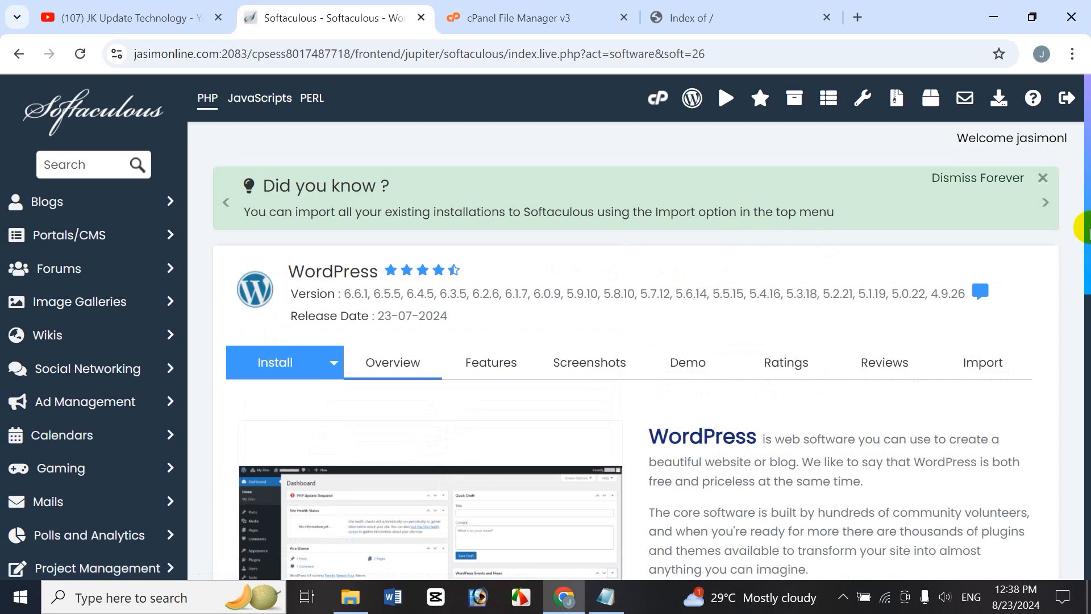
pyautogui.moveTo(1089, 228); pyautogui.dragTo(1085, 258)
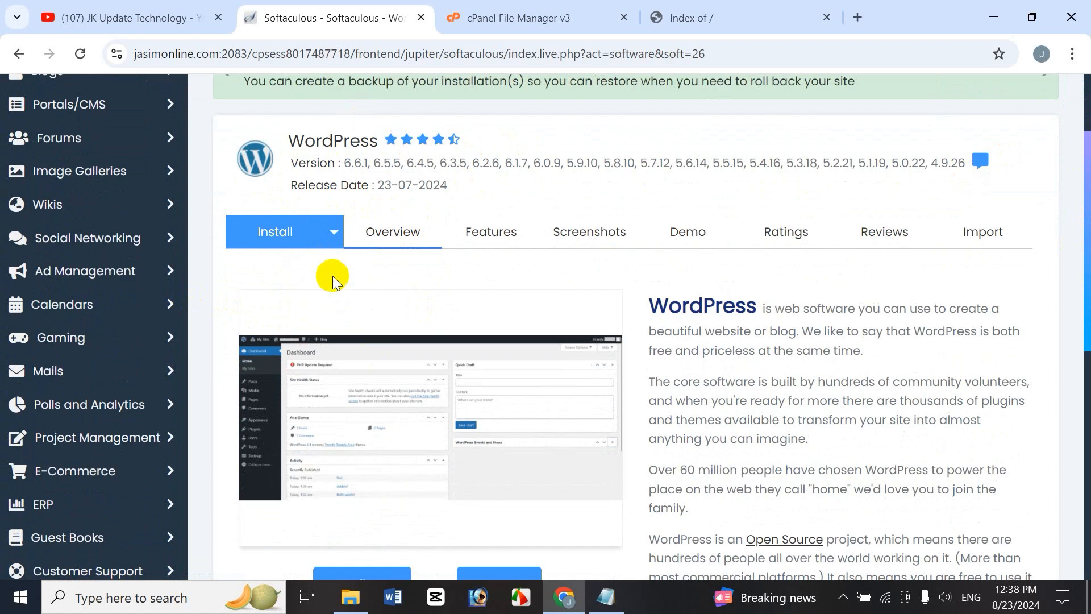
pyautogui.click(331, 236)
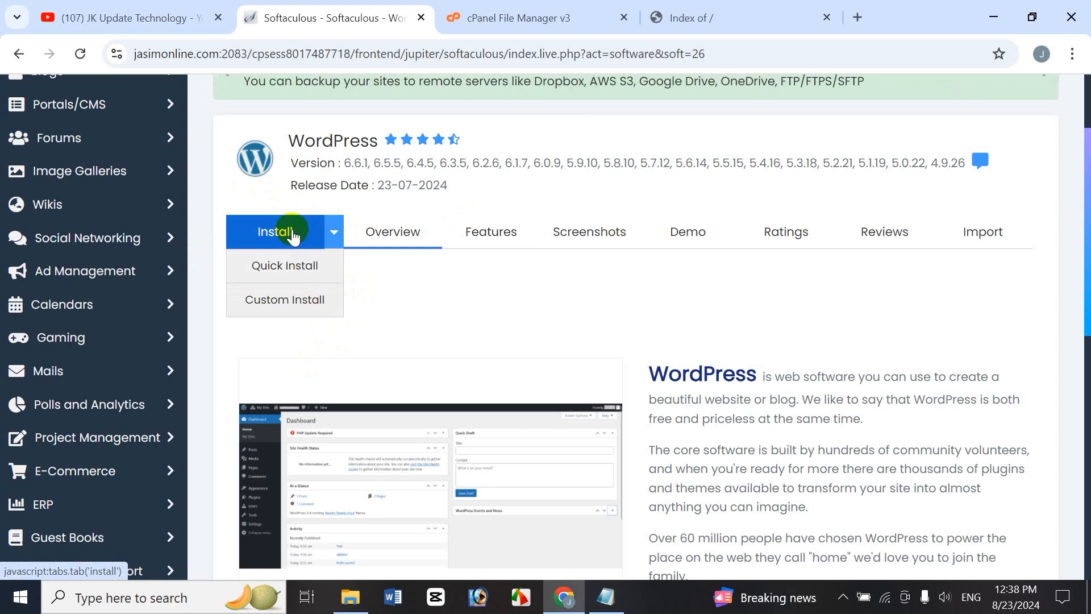
pyautogui.click(296, 232)
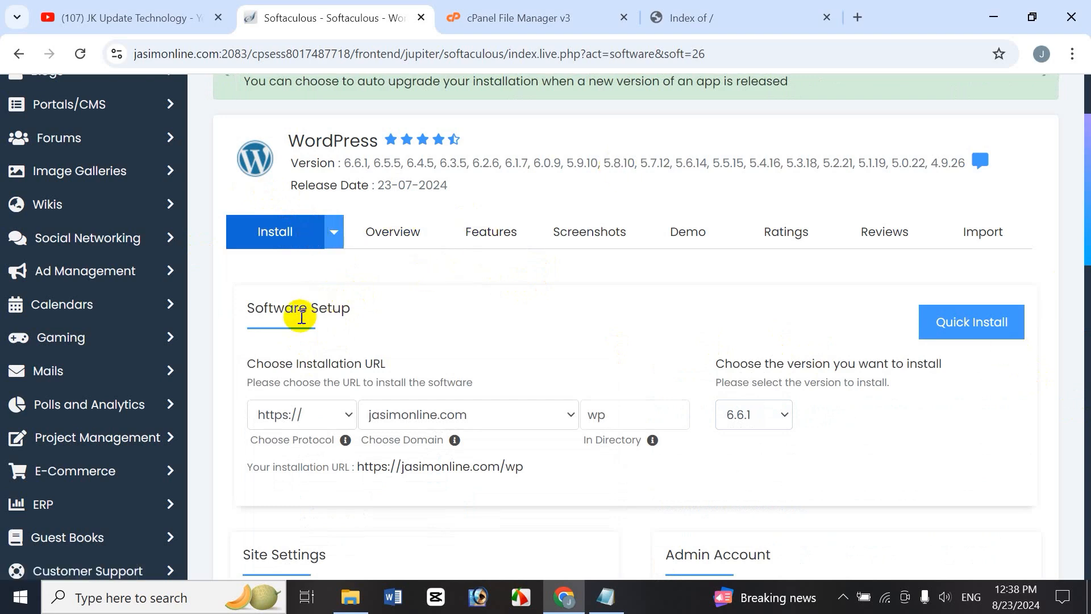
pyautogui.moveTo(1086, 199); pyautogui.dragTo(991, 231)
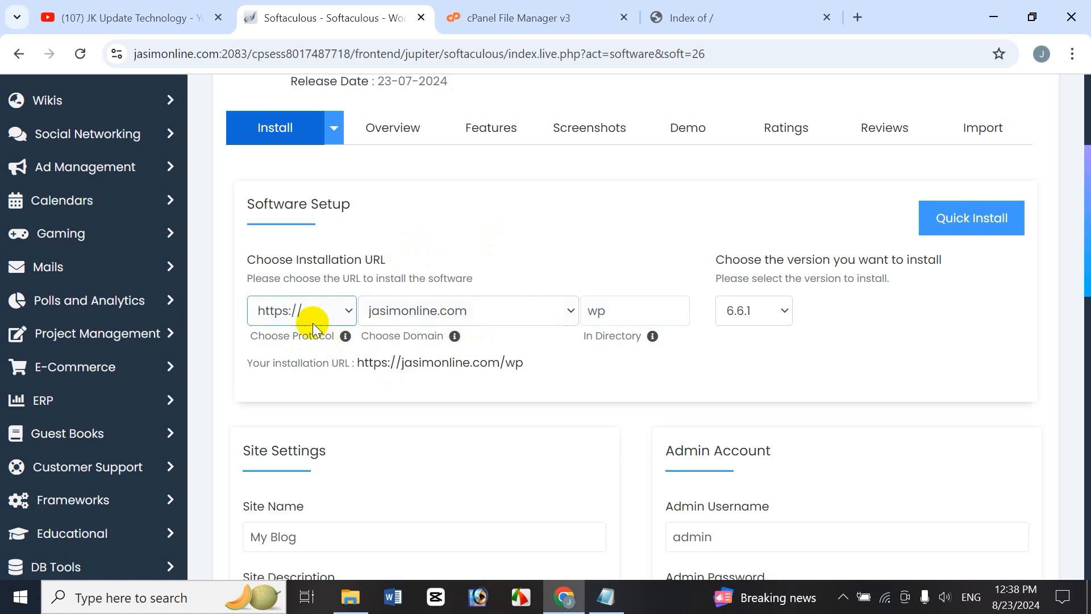
pyautogui.click(753, 12)
pyautogui.click(219, 54)
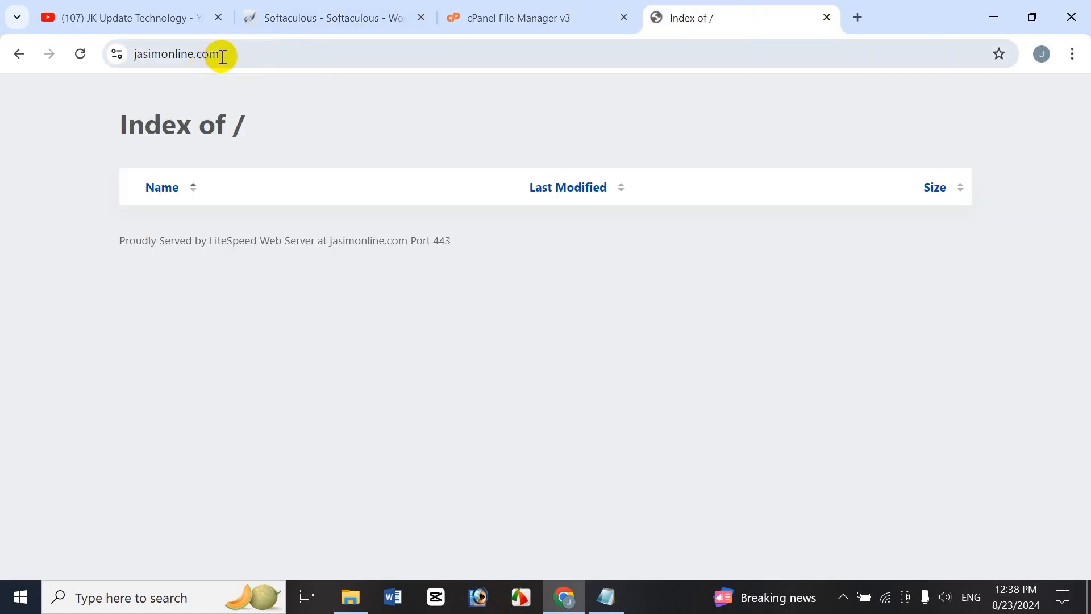
pyautogui.press('Home')
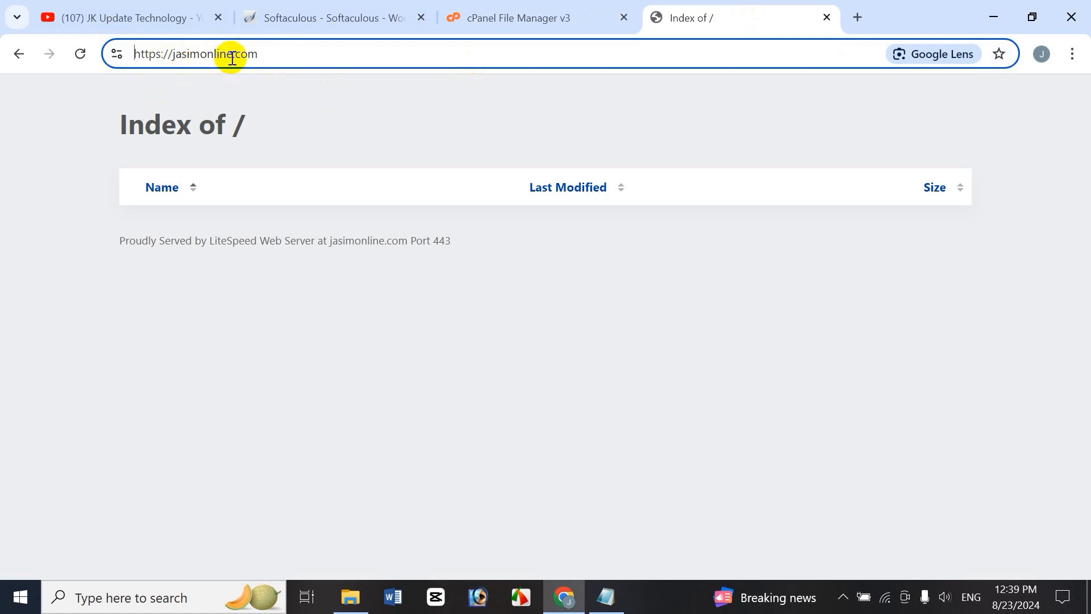
pyautogui.click(354, 17)
pyautogui.click(338, 310)
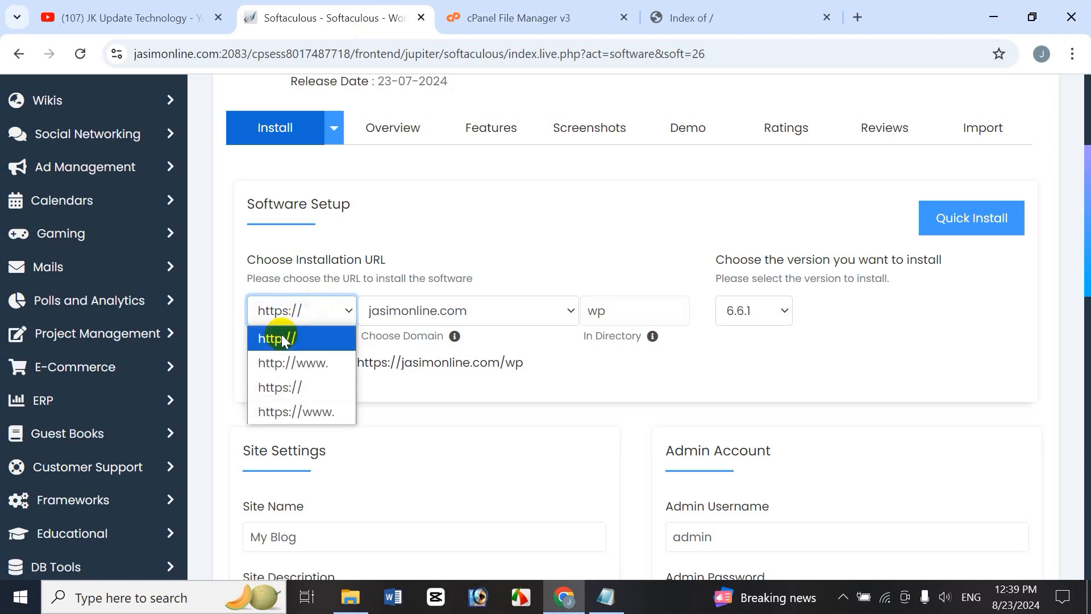
pyautogui.click(722, 20)
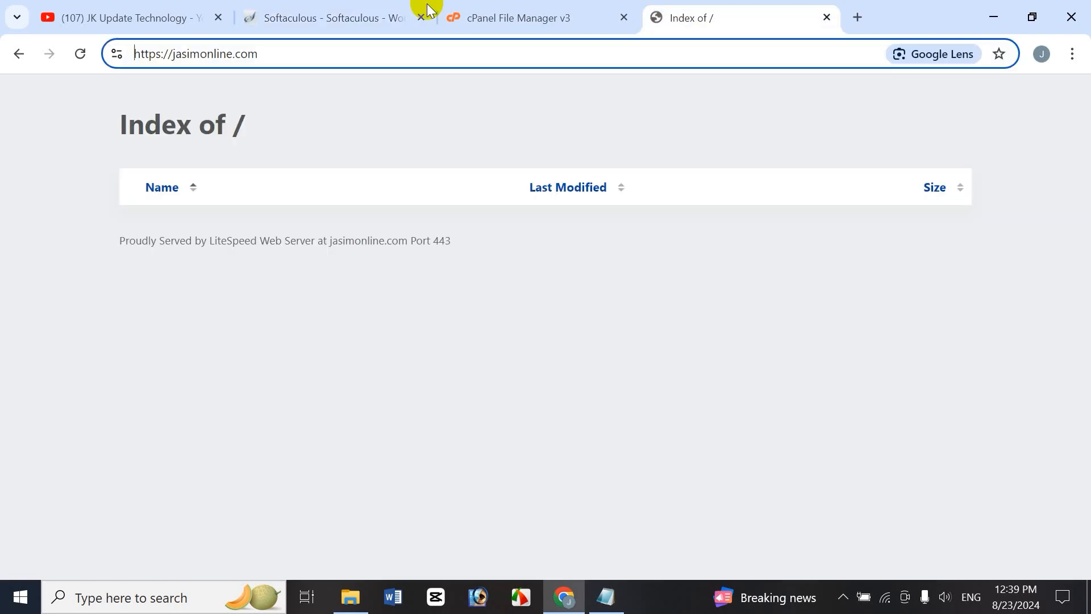
pyautogui.click(347, 18)
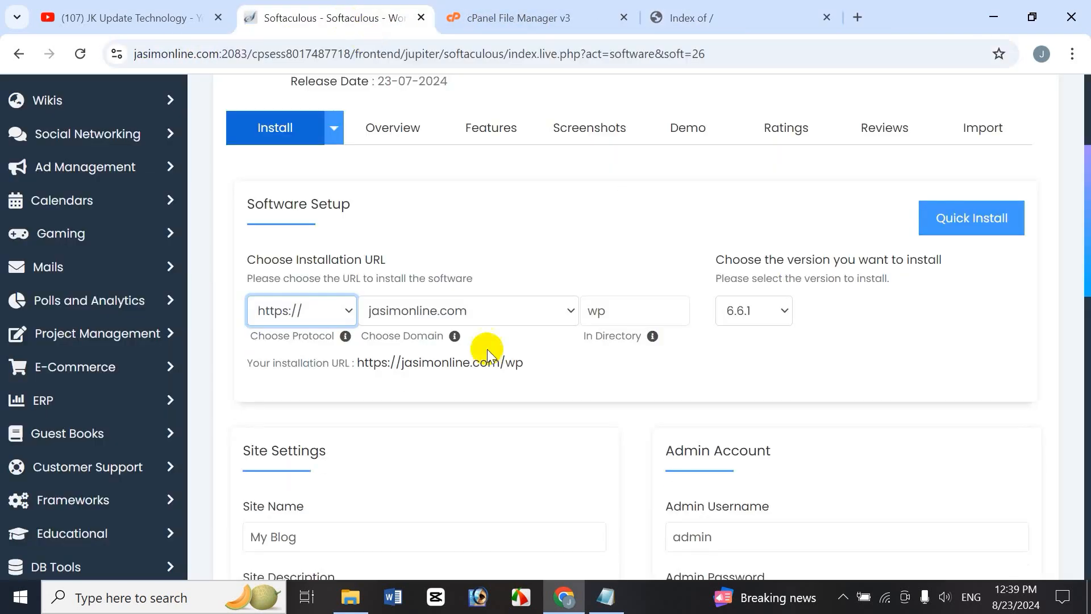
pyautogui.click(339, 312)
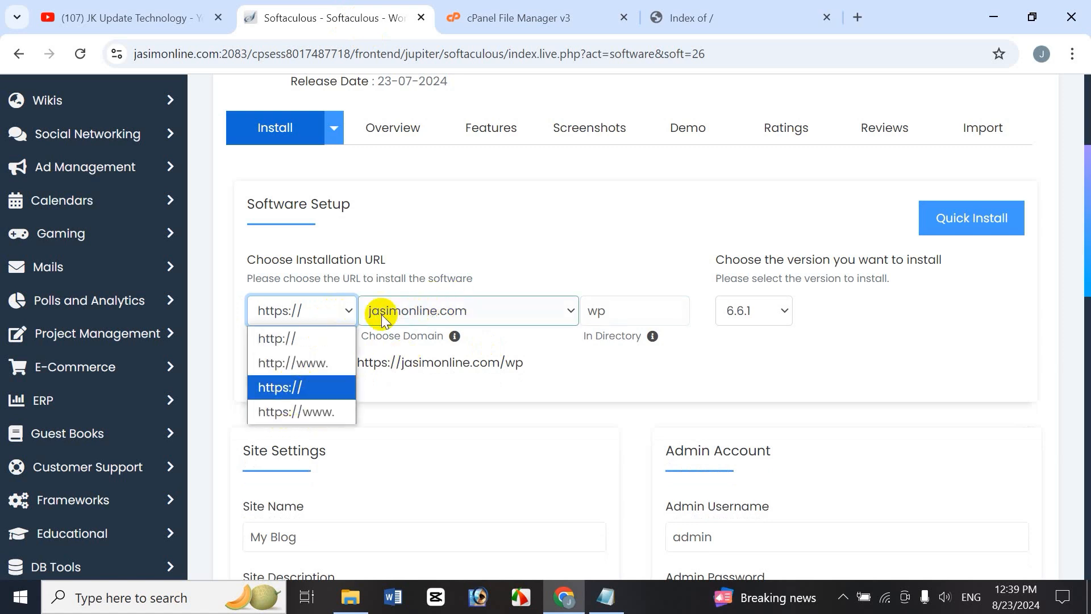
pyautogui.click(320, 387)
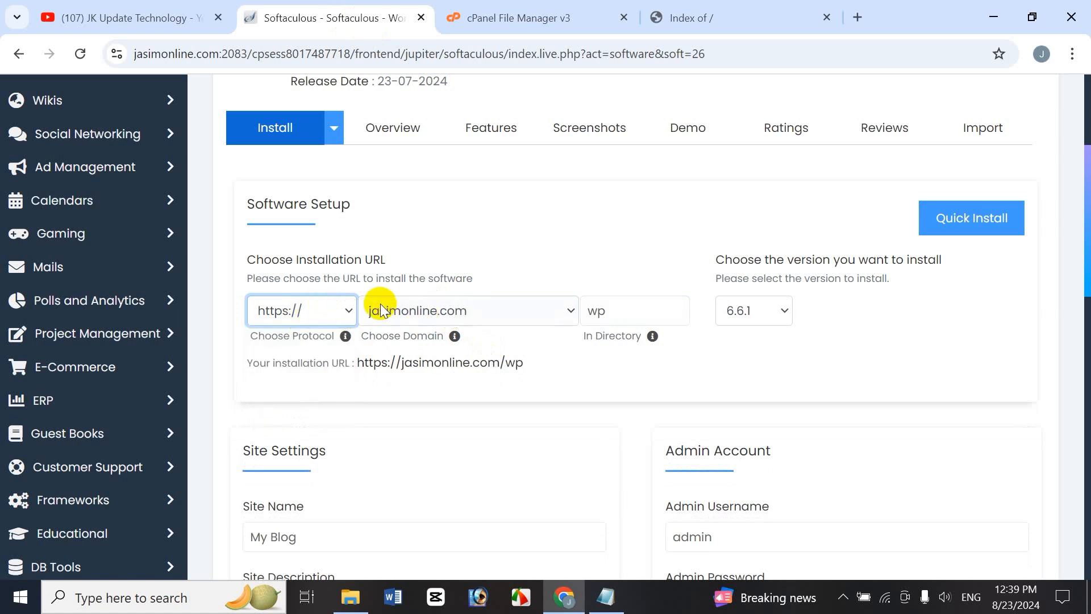
pyautogui.click(604, 318)
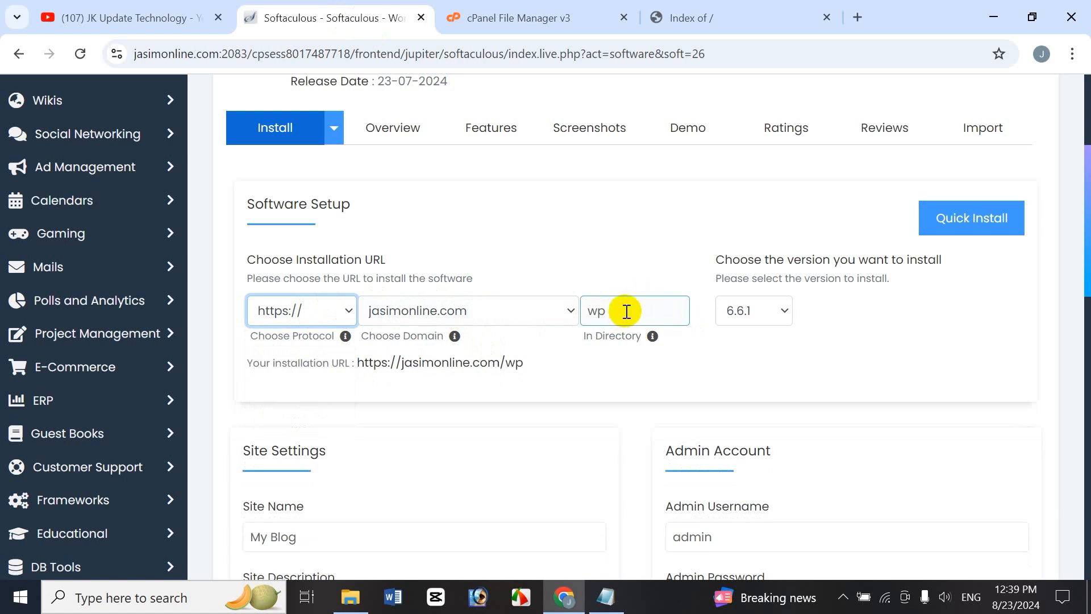
pyautogui.click(454, 18)
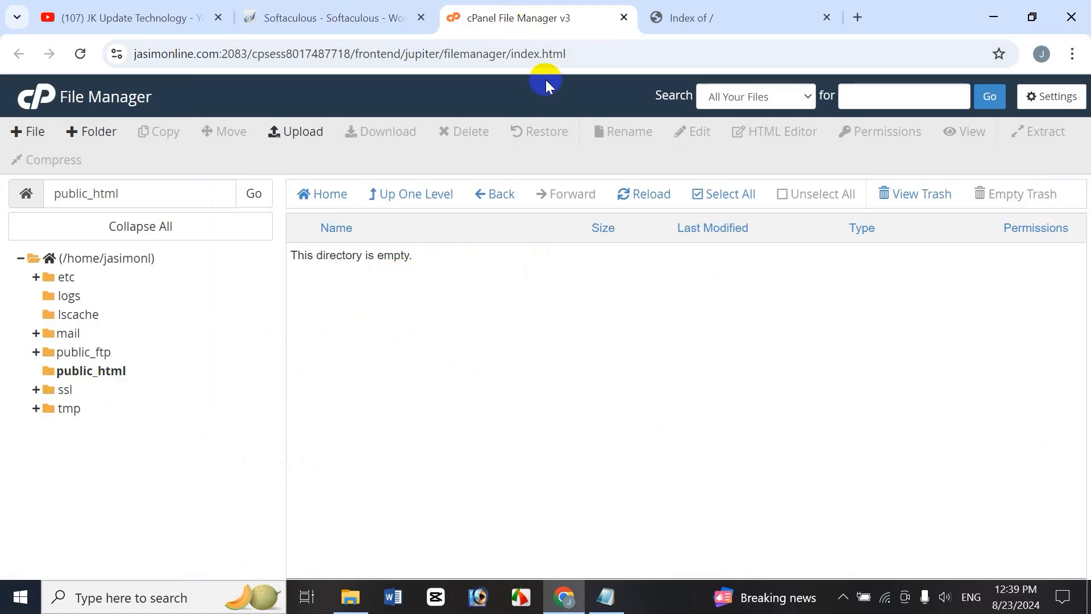
pyautogui.click(353, 18)
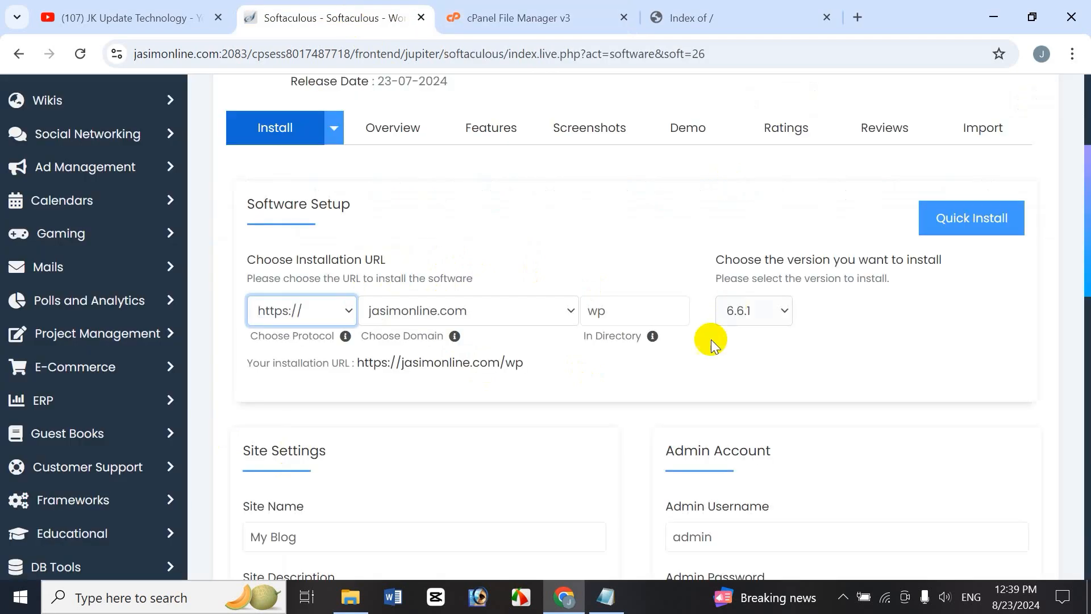
pyautogui.click(531, 17)
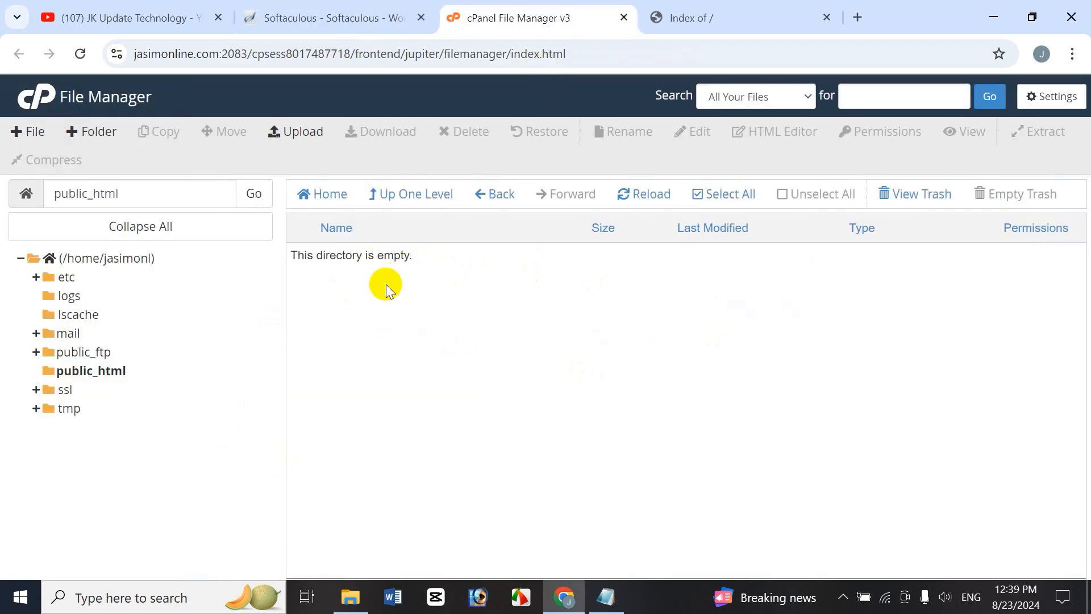
pyautogui.click(352, 14)
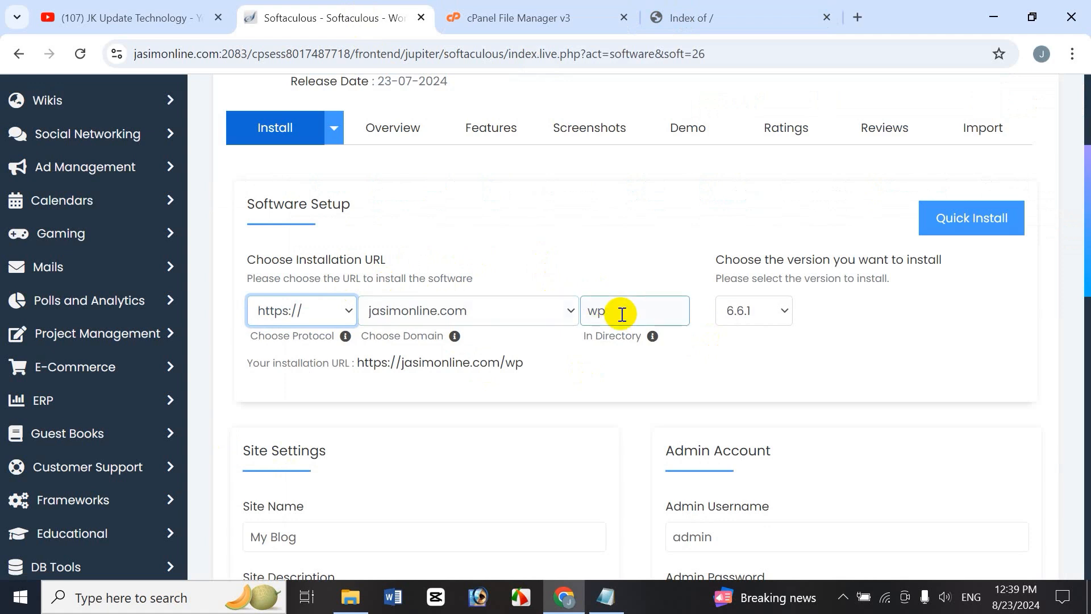
# Step: Clear the 'wp' install directory so WordPress installs at the domain root
pyautogui.moveTo(623, 313); pyautogui.dragTo(593, 312)
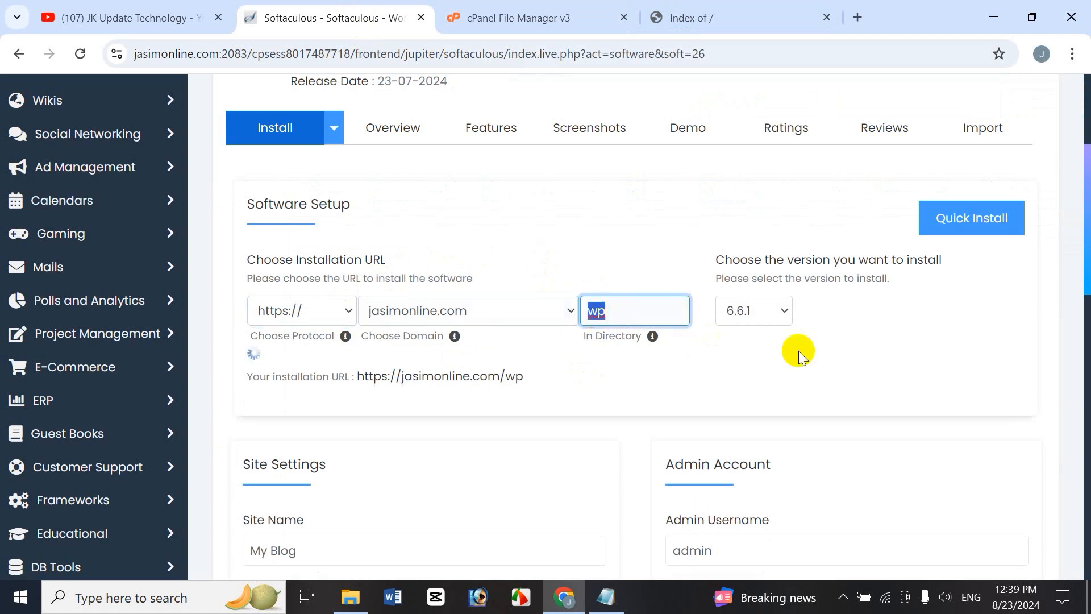
pyautogui.press('BackSpace')
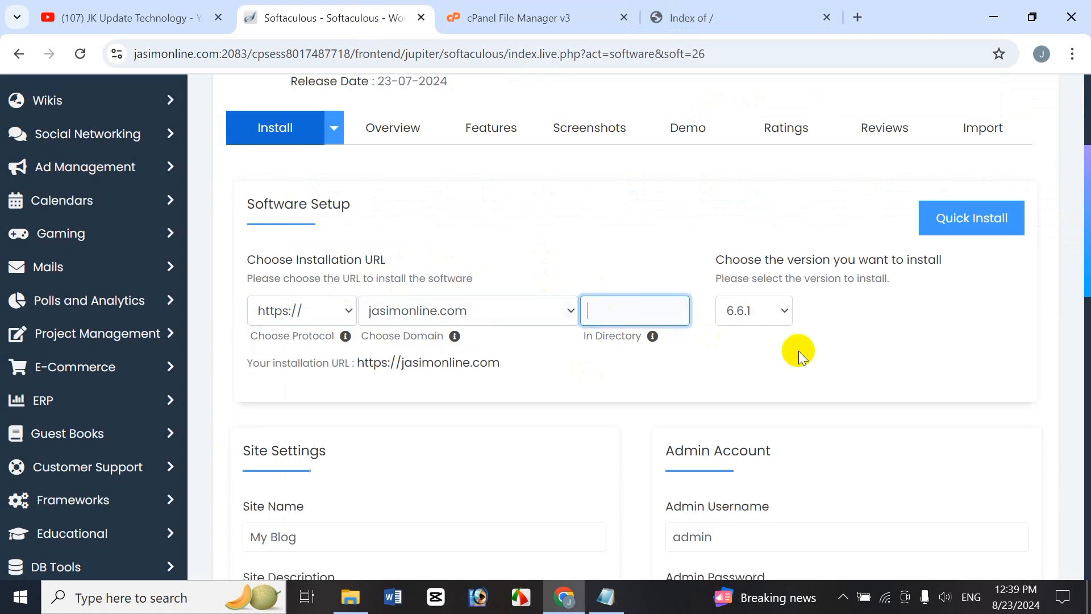
pyautogui.click(735, 368)
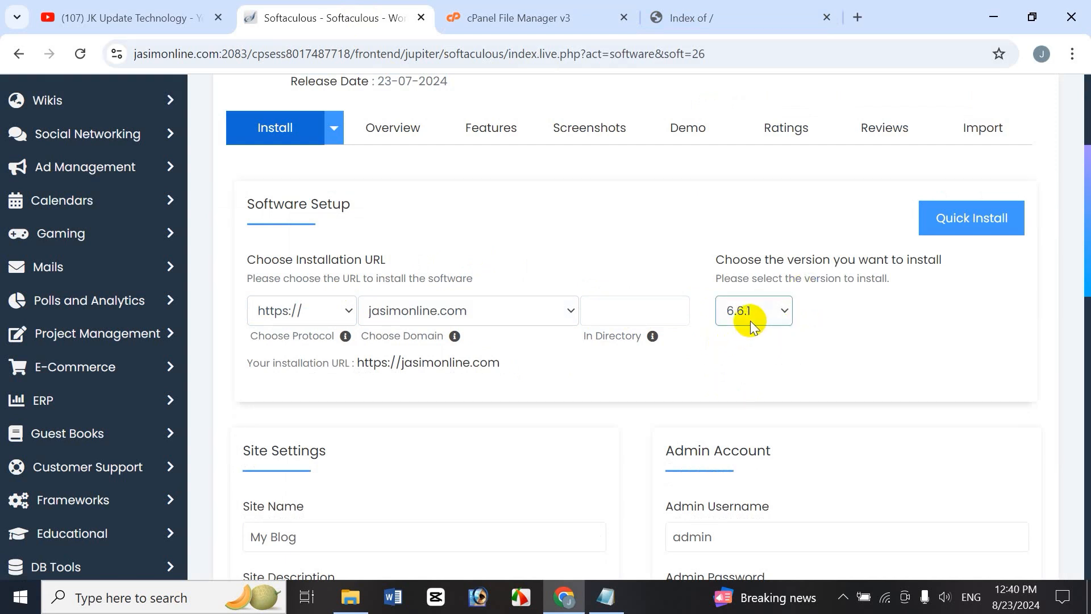
# Step: Browse the WordPress version list and close it, keeping version 6.6.1
pyautogui.click(785, 312)
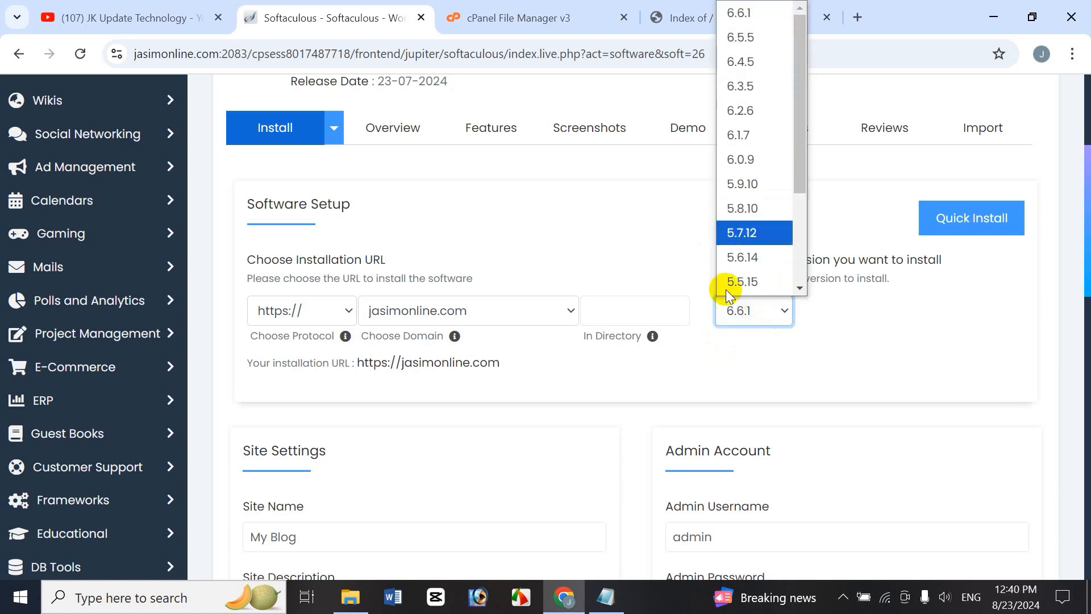
pyautogui.scroll(-2, 733, 273)
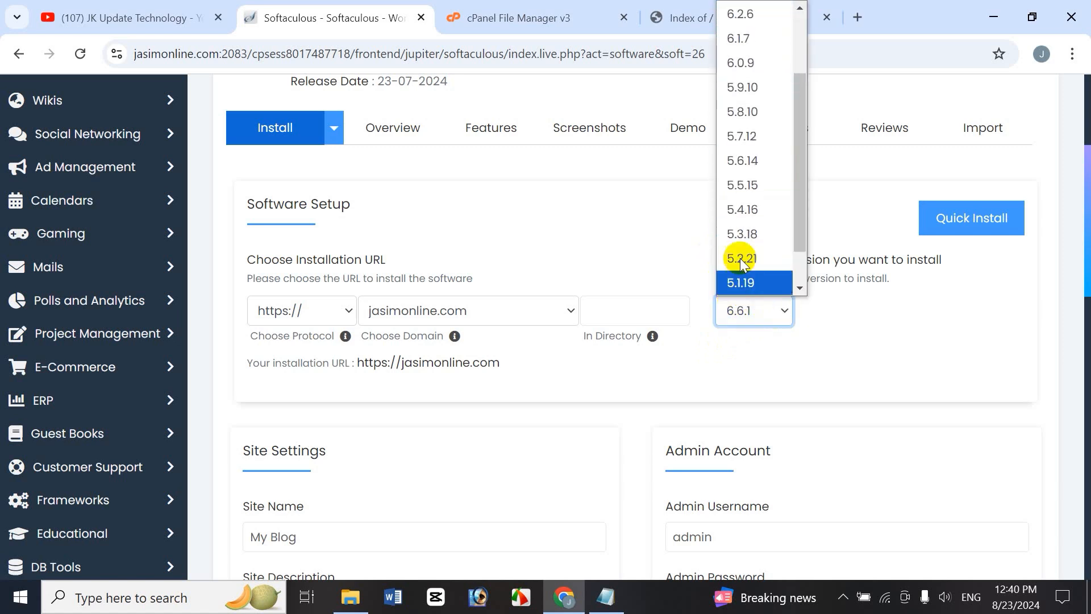
pyautogui.click(634, 180)
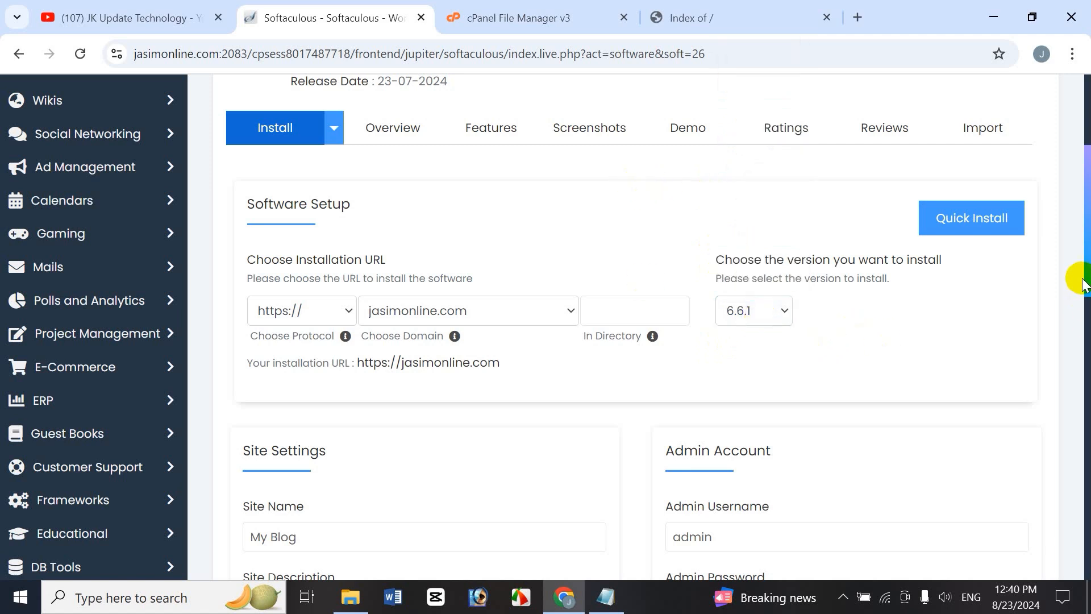
pyautogui.moveTo(1086, 259); pyautogui.dragTo(1069, 325)
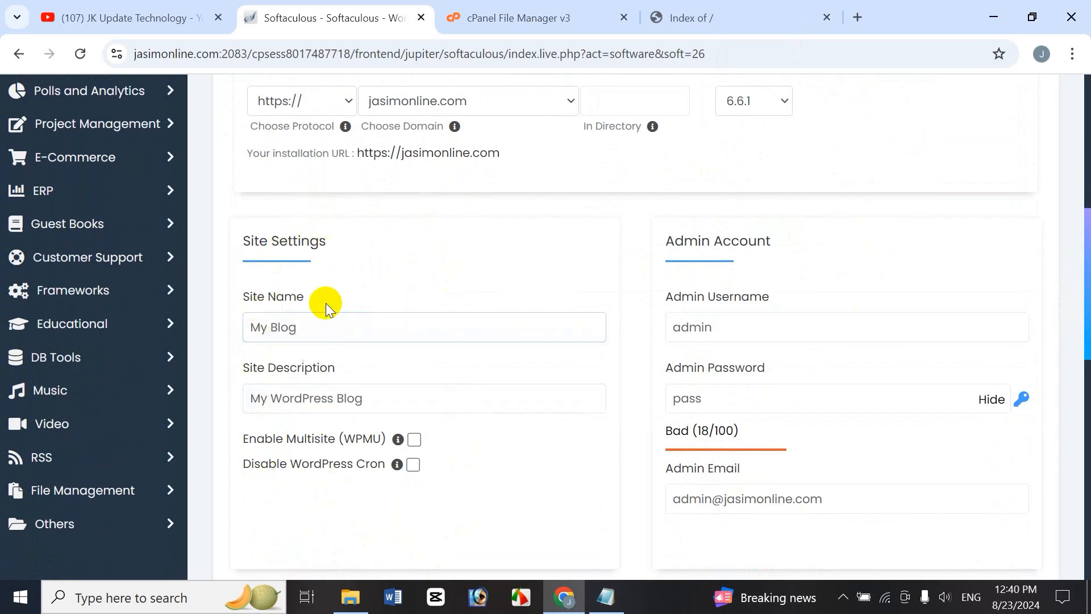
pyautogui.click(316, 323)
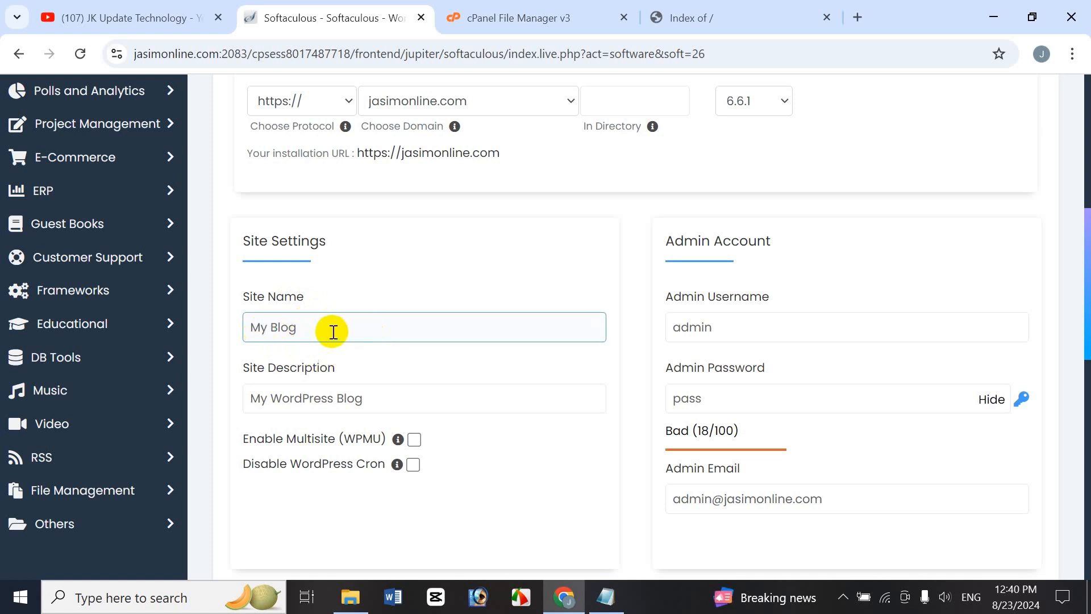
pyautogui.click(256, 398)
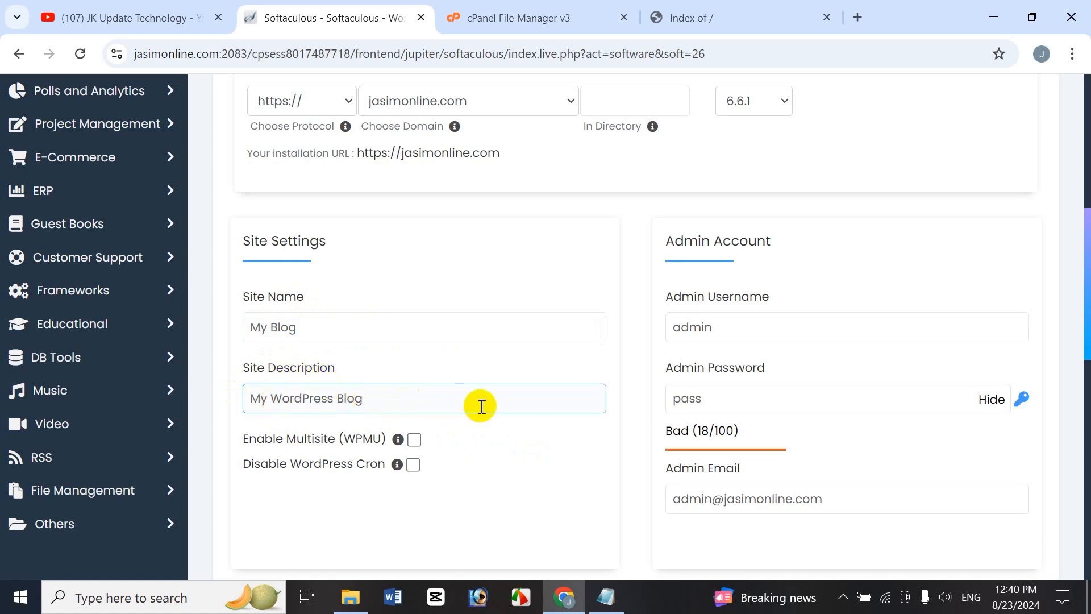
pyautogui.click(306, 324)
pyautogui.click(295, 407)
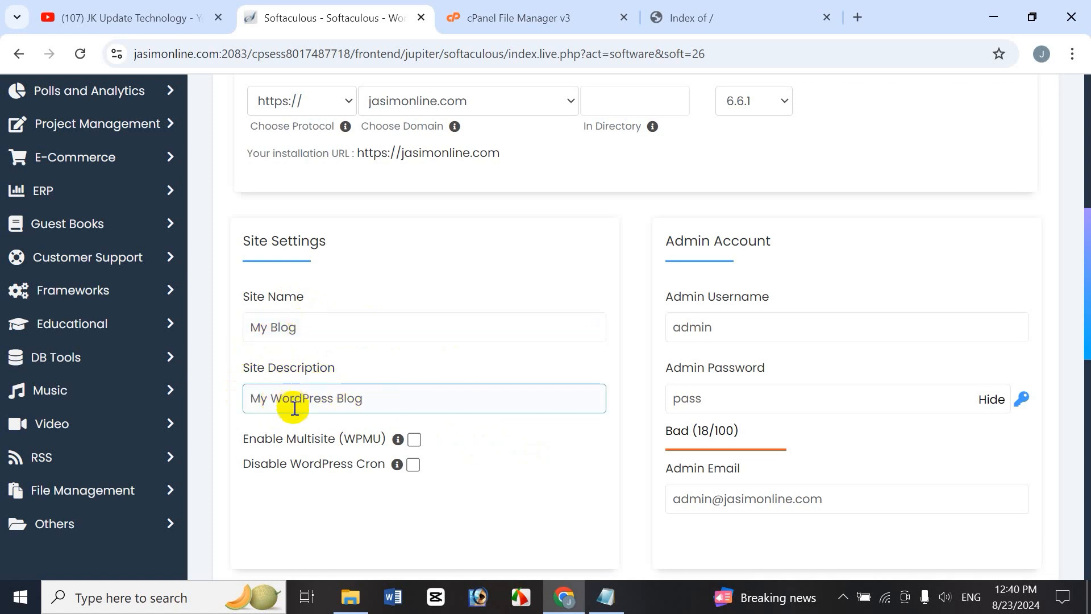
pyautogui.click(601, 460)
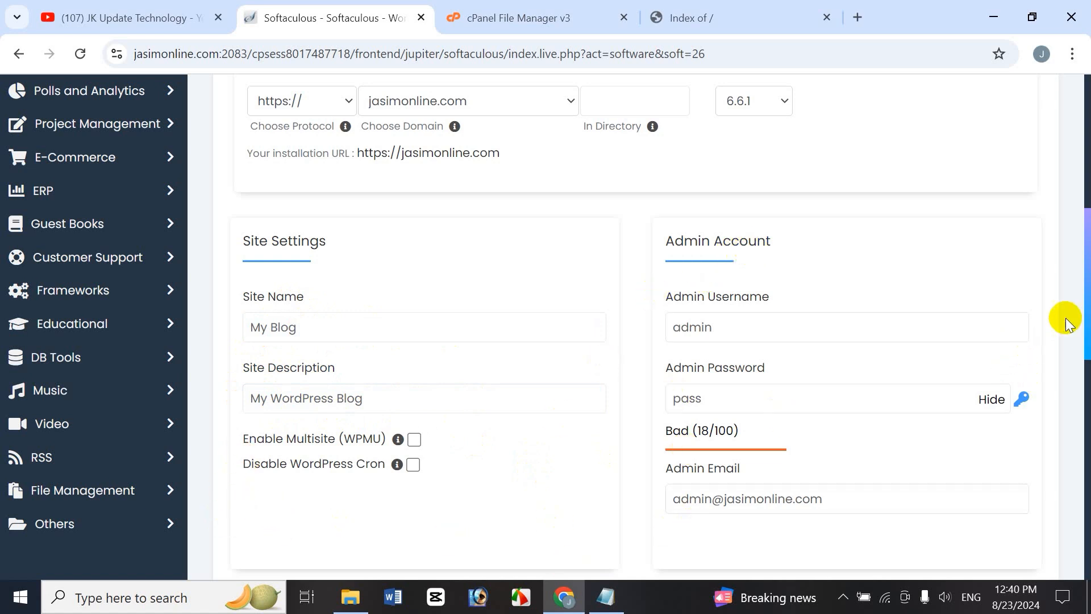
# Step: Replace the default 'admin' Admin Username with a new username
pyautogui.click(750, 318)
pyautogui.click(666, 403)
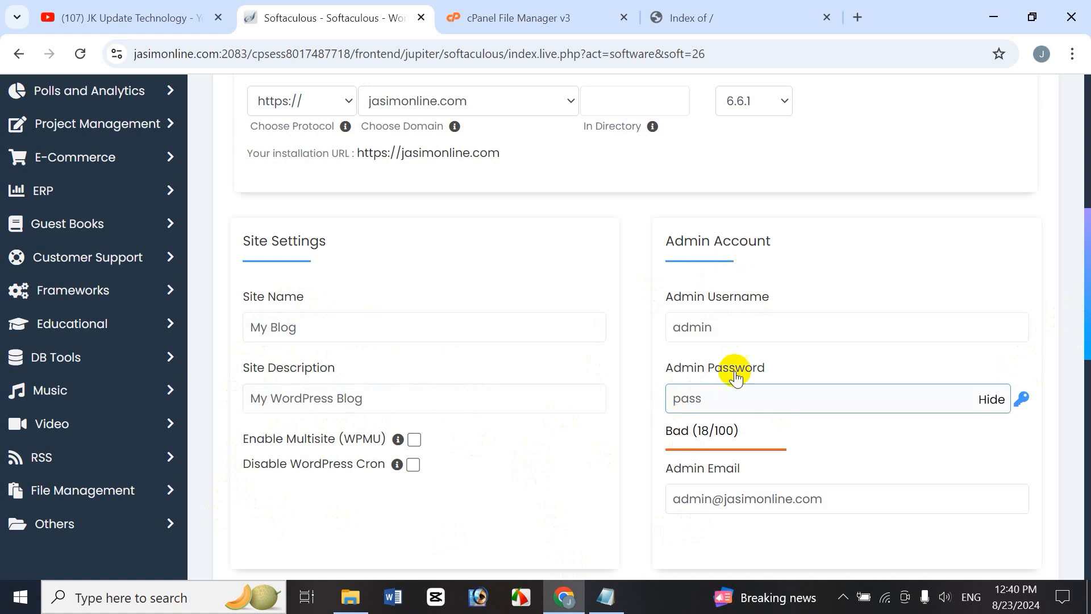
pyautogui.click(754, 327)
pyautogui.click(665, 348)
pyautogui.click(744, 325)
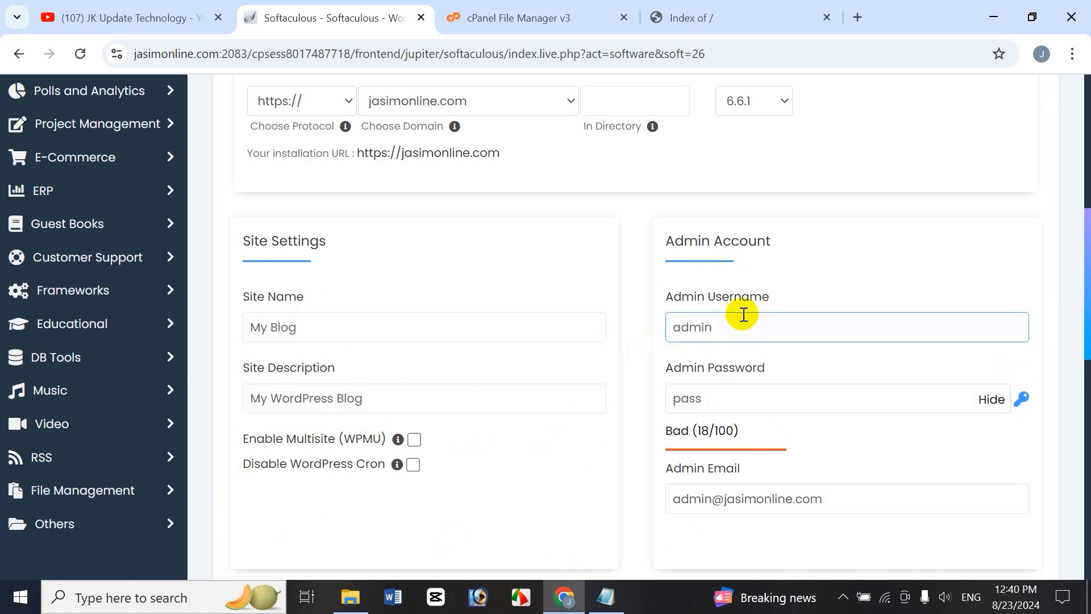
pyautogui.click(678, 345)
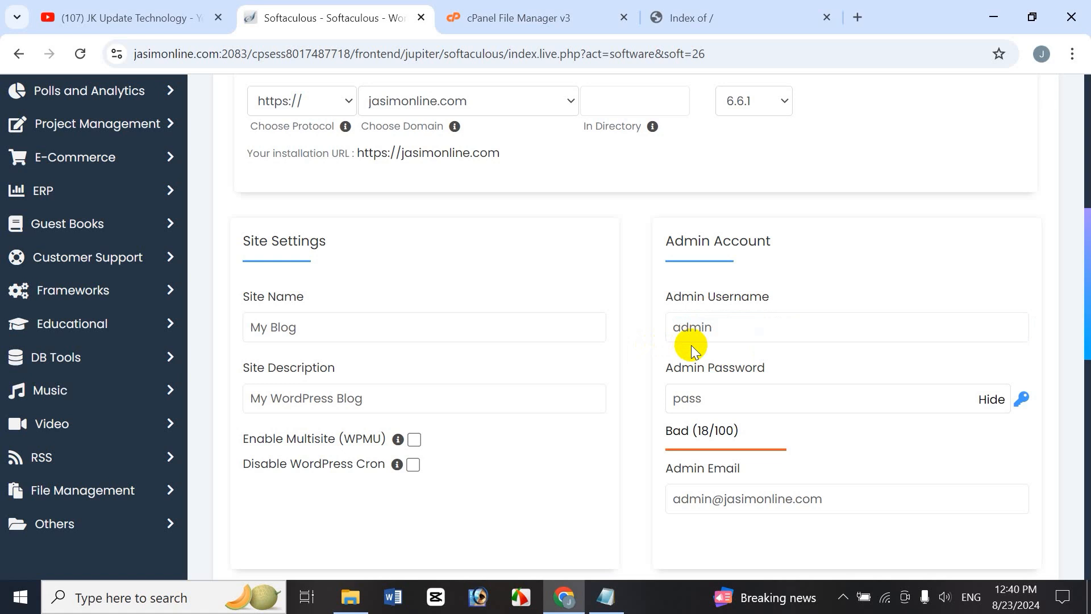
pyautogui.click(717, 328)
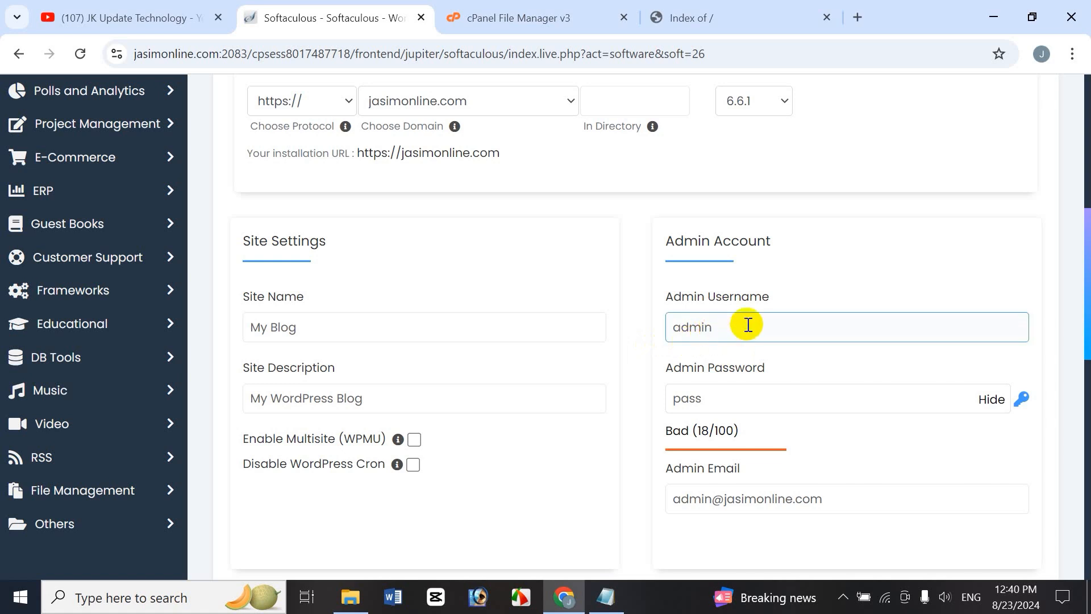
pyautogui.moveTo(728, 328); pyautogui.dragTo(648, 335)
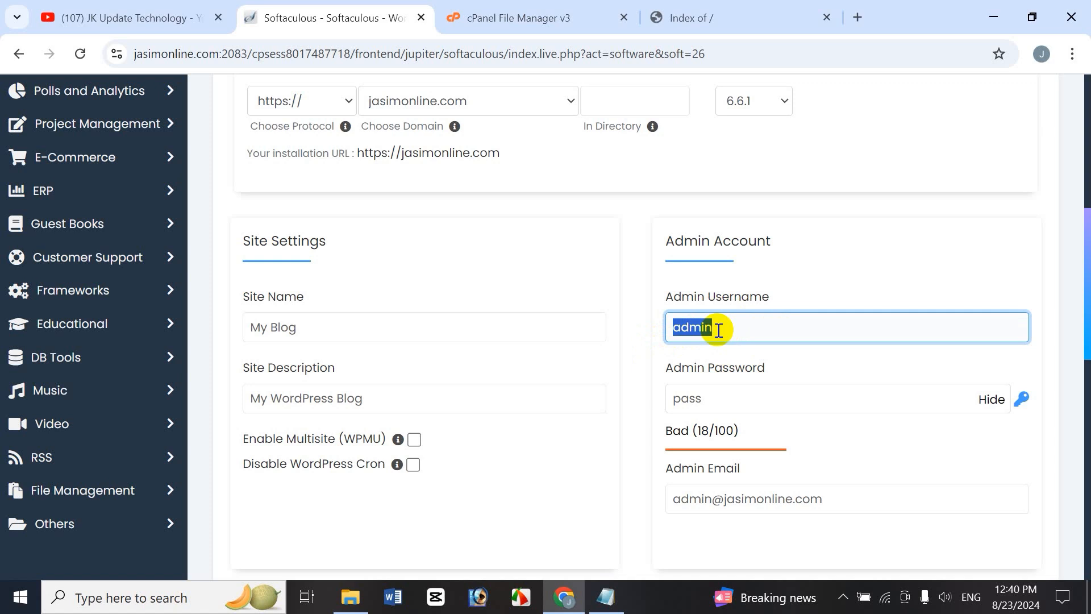
pyautogui.write('jasim1256')
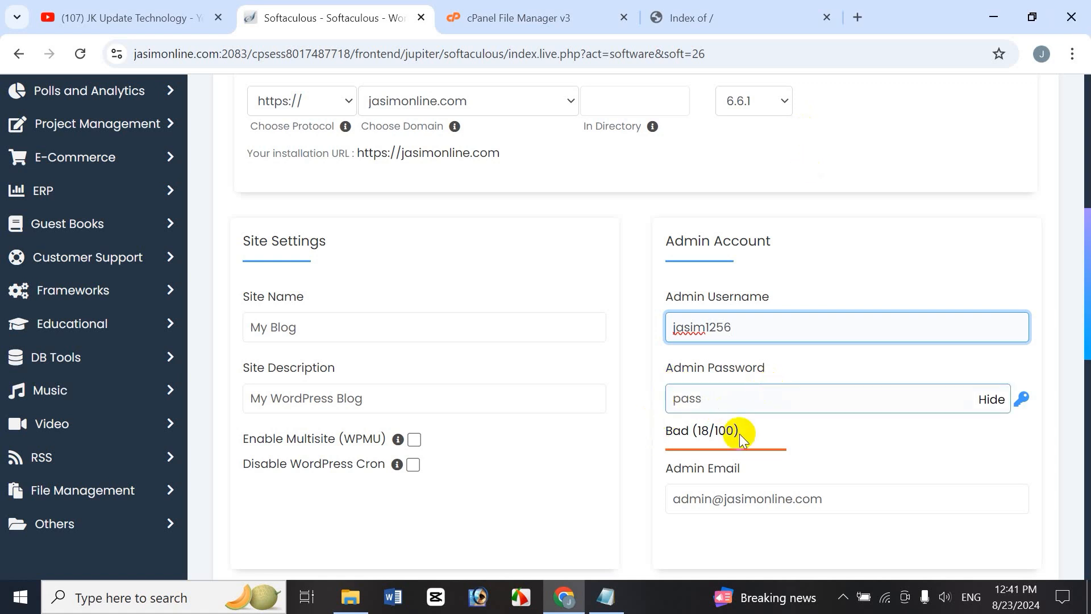
# Step: Replace the default Admin Password with a new password rated Strong (78/100)
pyautogui.click(714, 401)
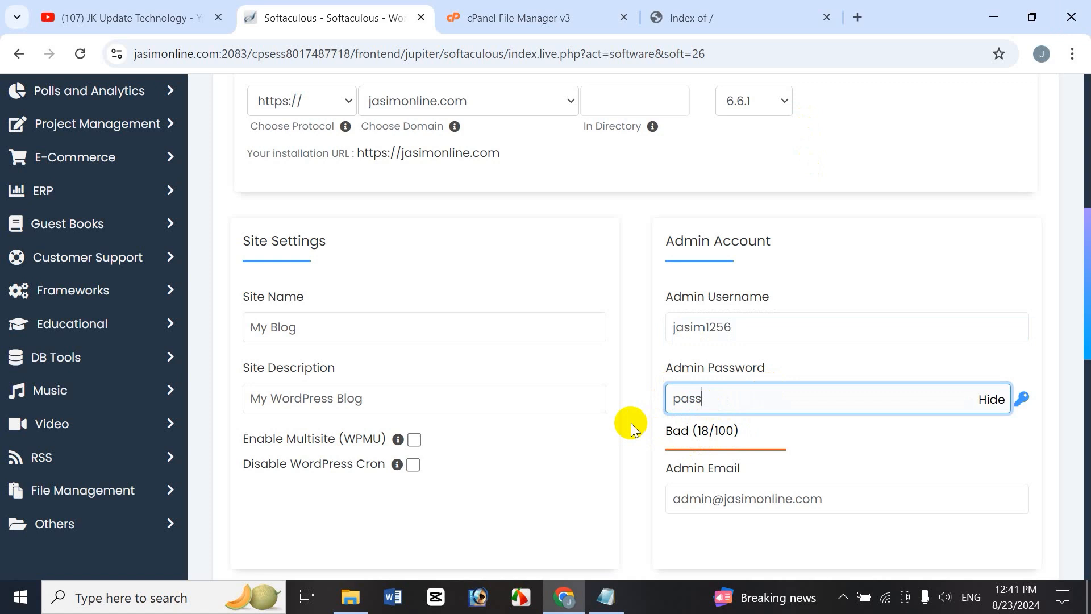
pyautogui.press('BackSpace')
pyautogui.press('BackSpace')
pyautogui.press('BackSpace')
pyautogui.press('BackSpace')
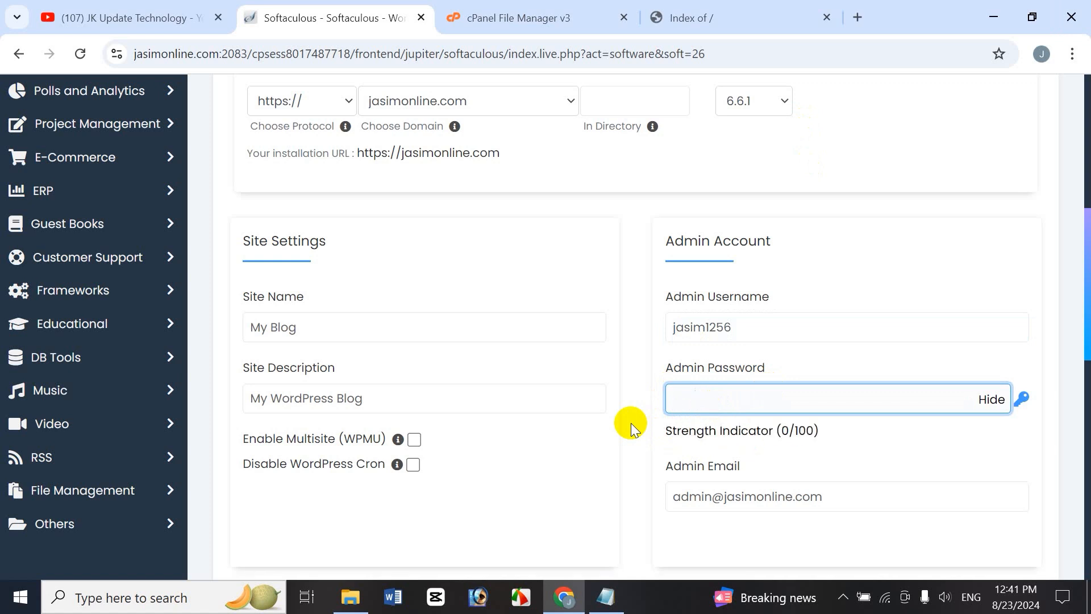
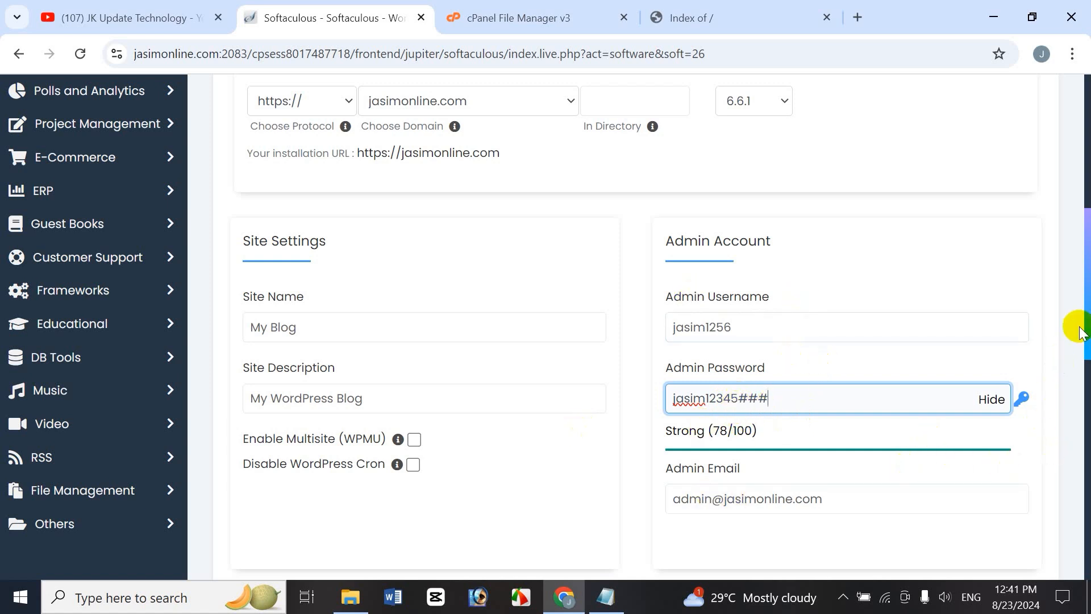
pyautogui.scroll(-2, 1011, 380)
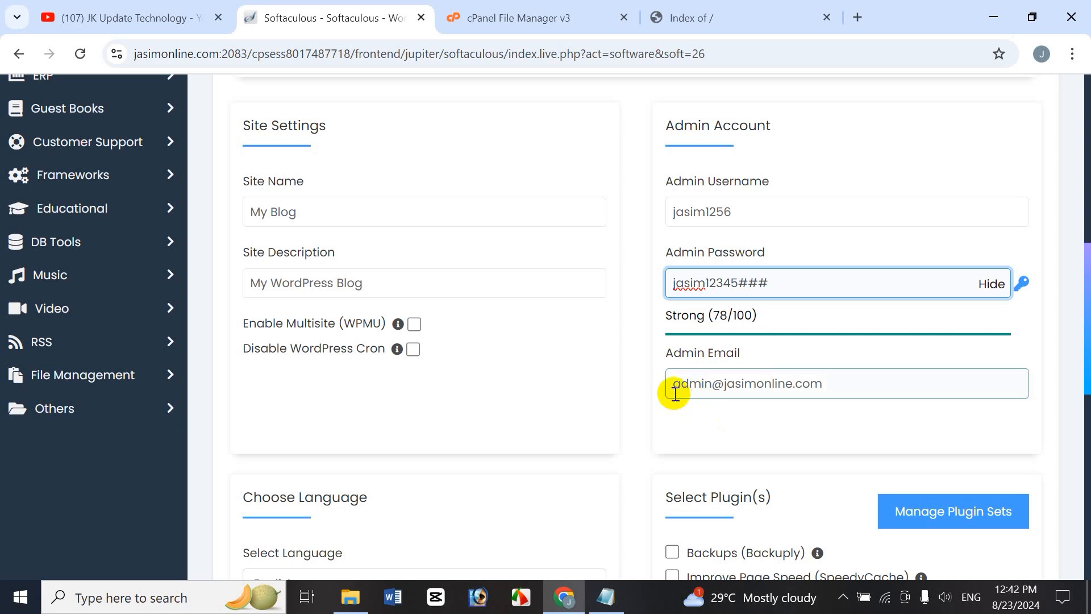
# Step: Replace 'admin' in the Admin Email with the owner's name, then scroll down to Install
pyautogui.moveTo(714, 384); pyautogui.dragTo(664, 394)
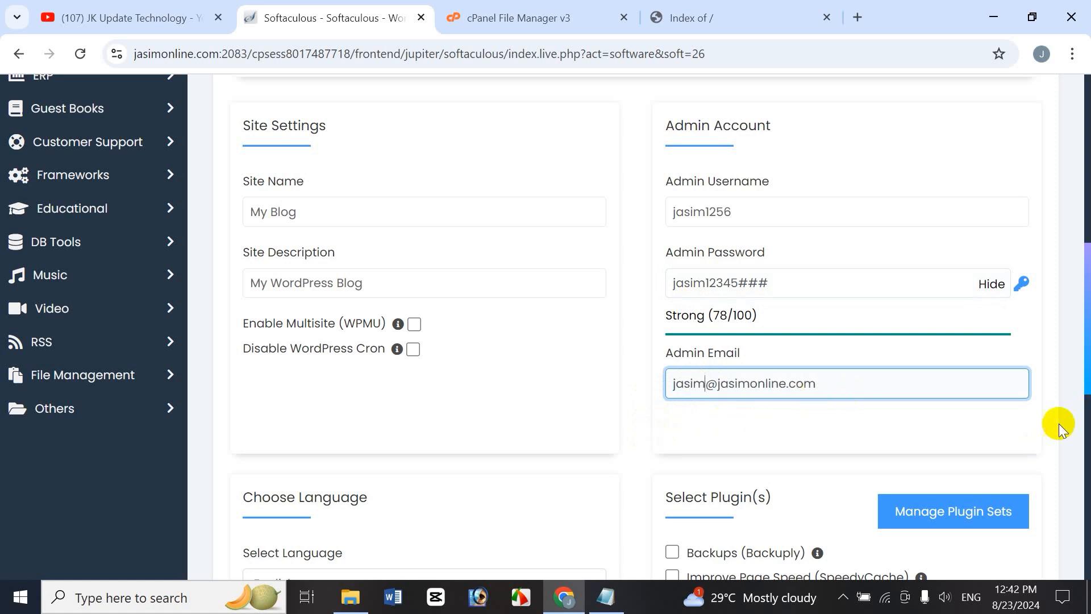
pyautogui.moveTo(1086, 373); pyautogui.dragTo(1080, 472)
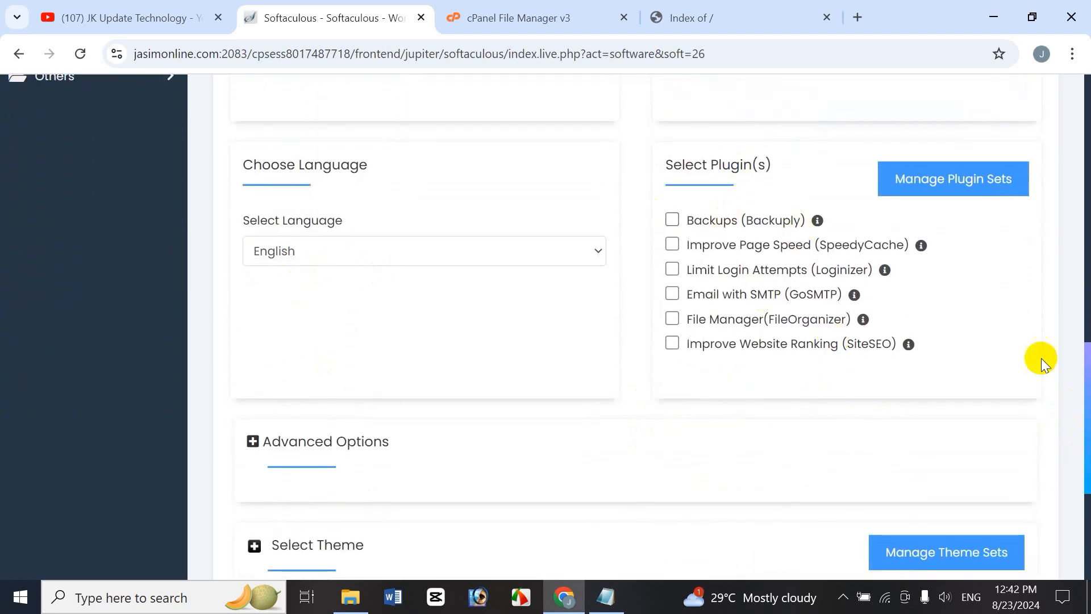
pyautogui.moveTo(1082, 414); pyautogui.dragTo(1081, 453)
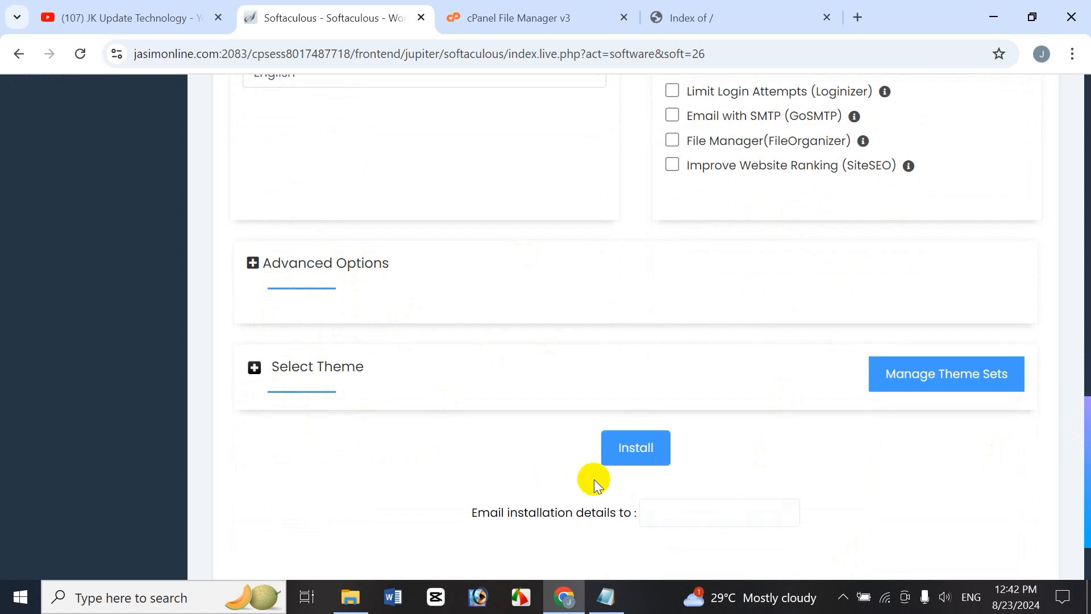
# Step: Submit the WordPress install, note the existing .htaccess error, and bring up File Manager's public_html
pyautogui.click(632, 450)
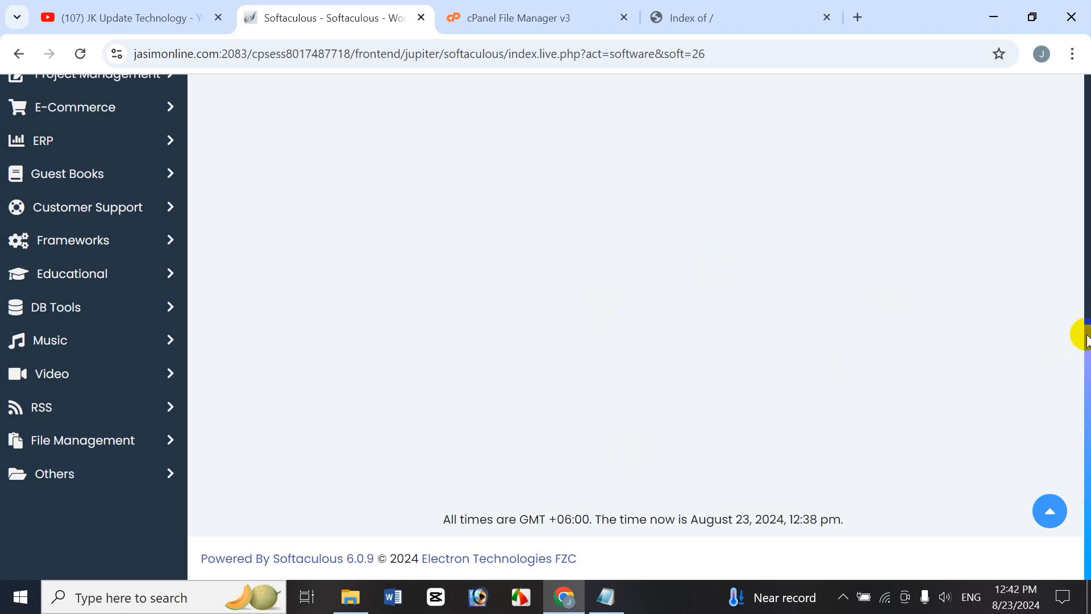
pyautogui.moveTo(1084, 341); pyautogui.dragTo(1079, 139)
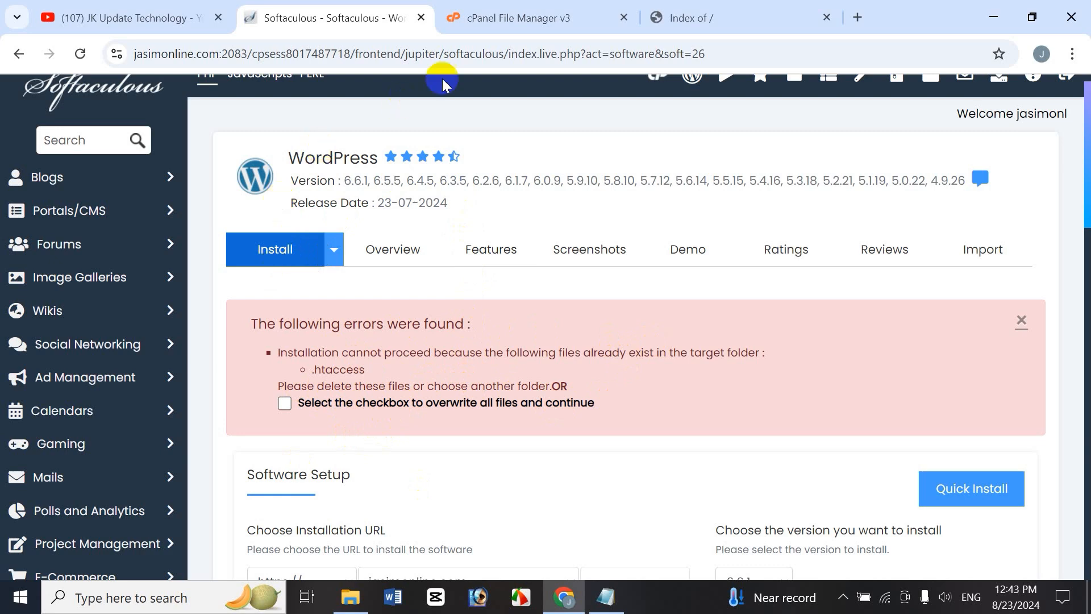
pyautogui.click(537, 17)
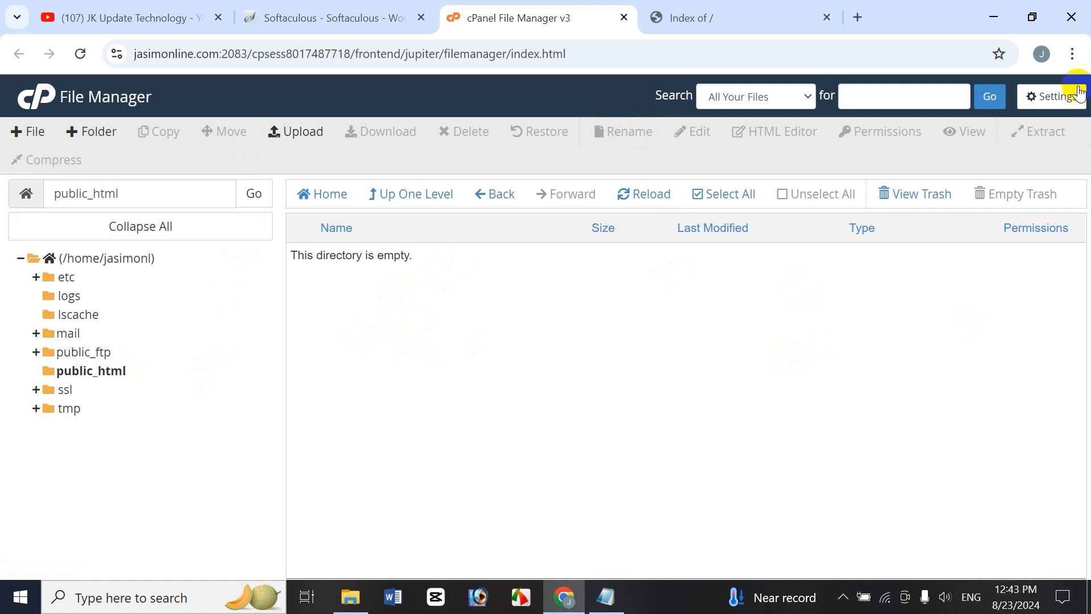
# Step: Turn on Show Hidden Files in File Manager settings and save
pyautogui.click(1056, 97)
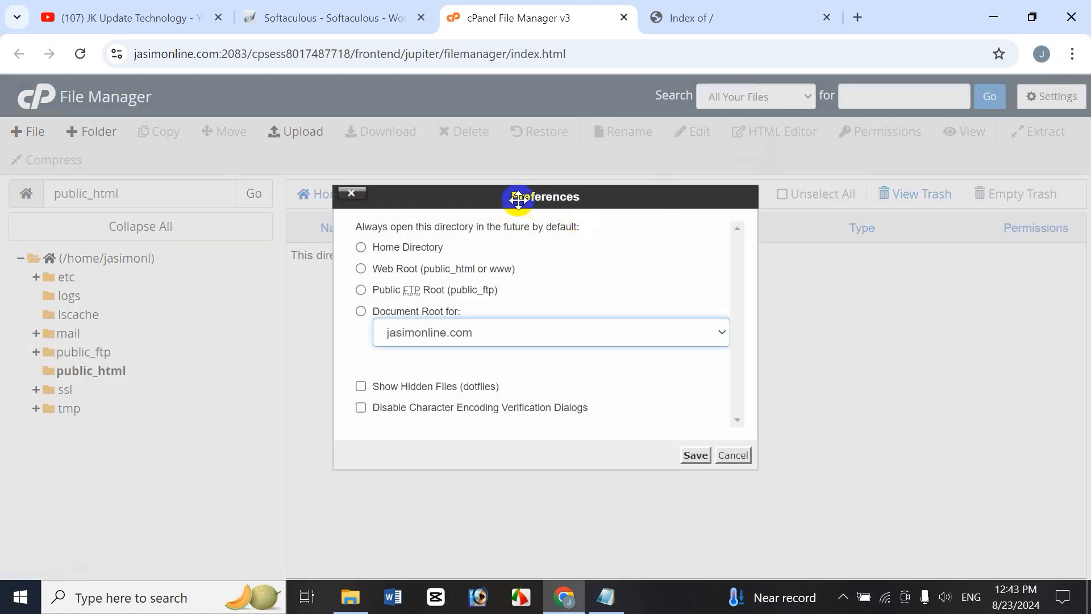
pyautogui.click(360, 386)
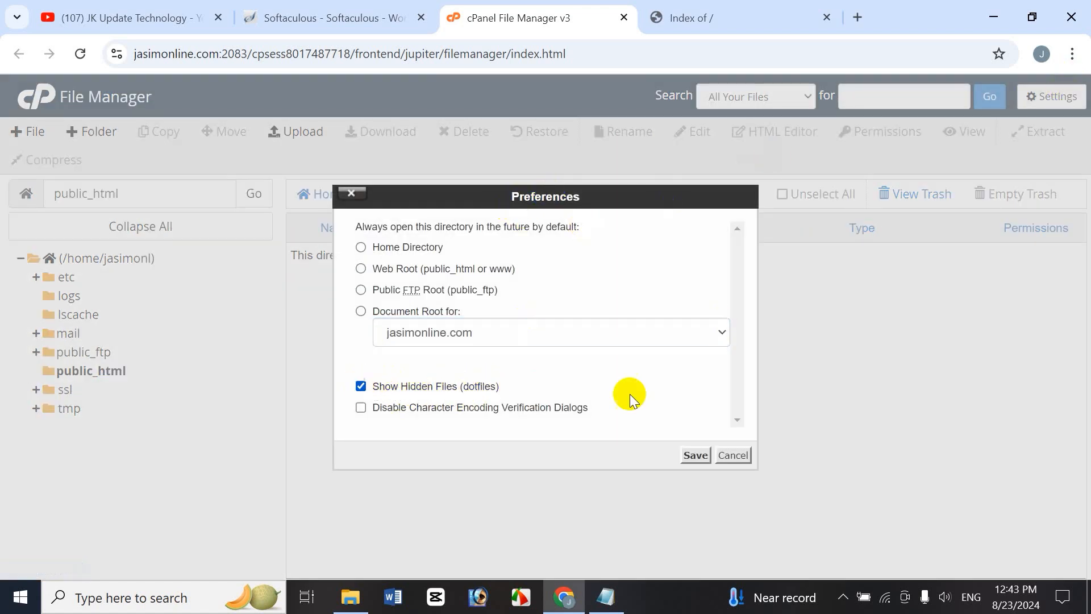
pyautogui.click(699, 456)
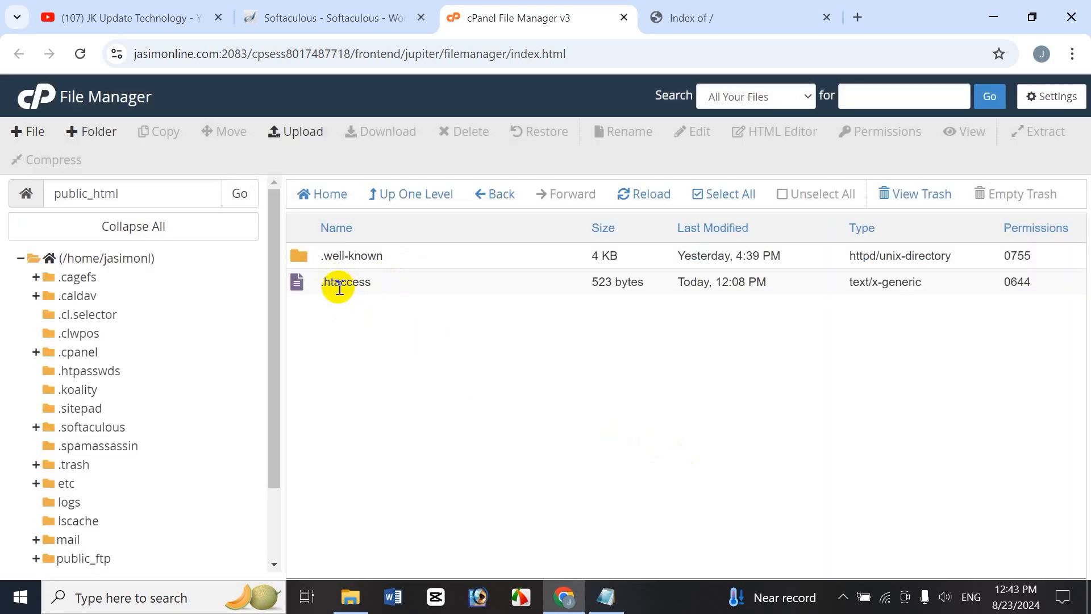
# Step: Move .htaccess from public_html to the trash and return to the Softaculous install page
pyautogui.click(339, 283)
pyautogui.click(463, 131)
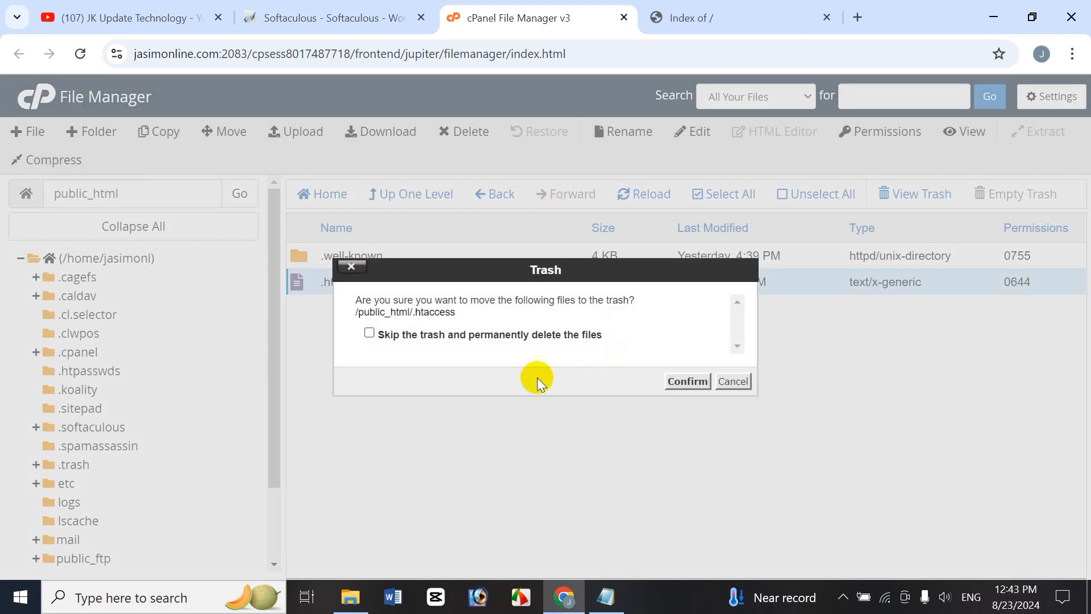
pyautogui.click(685, 381)
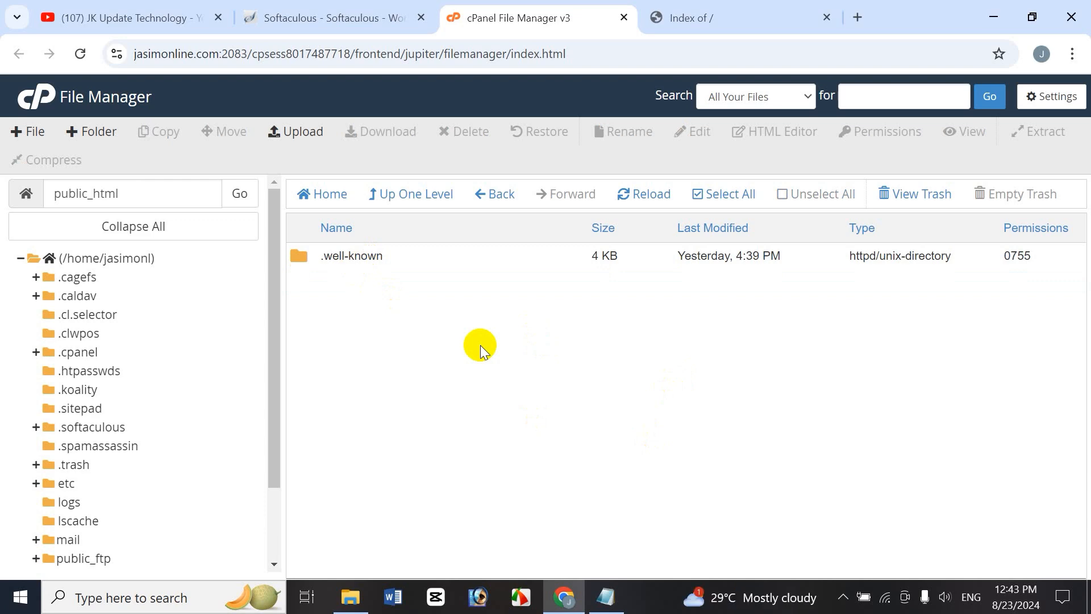
pyautogui.click(324, 20)
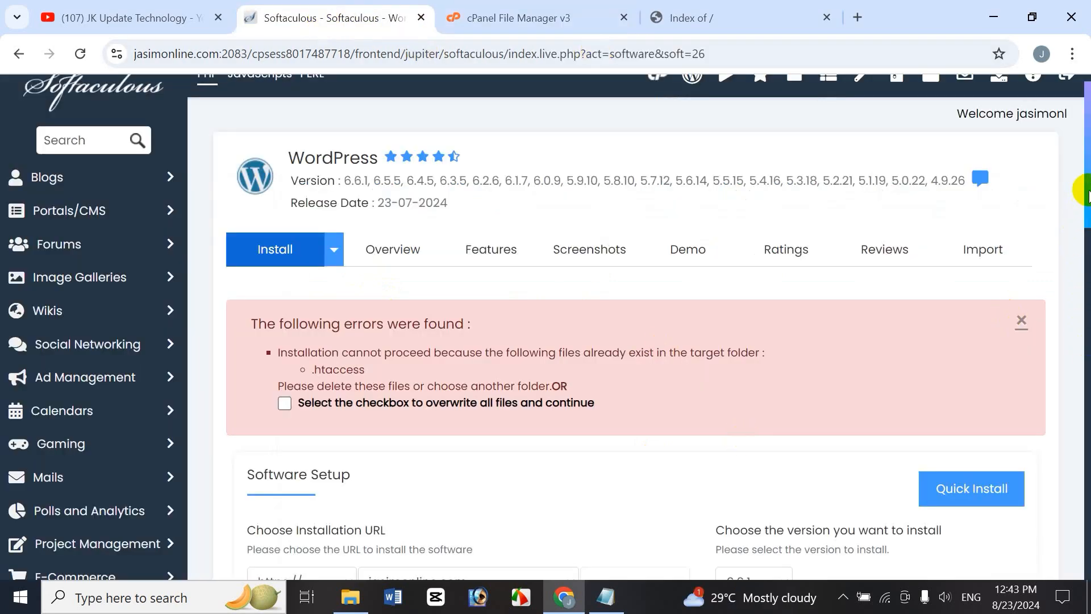
pyautogui.moveTo(1087, 209); pyautogui.dragTo(1079, 543)
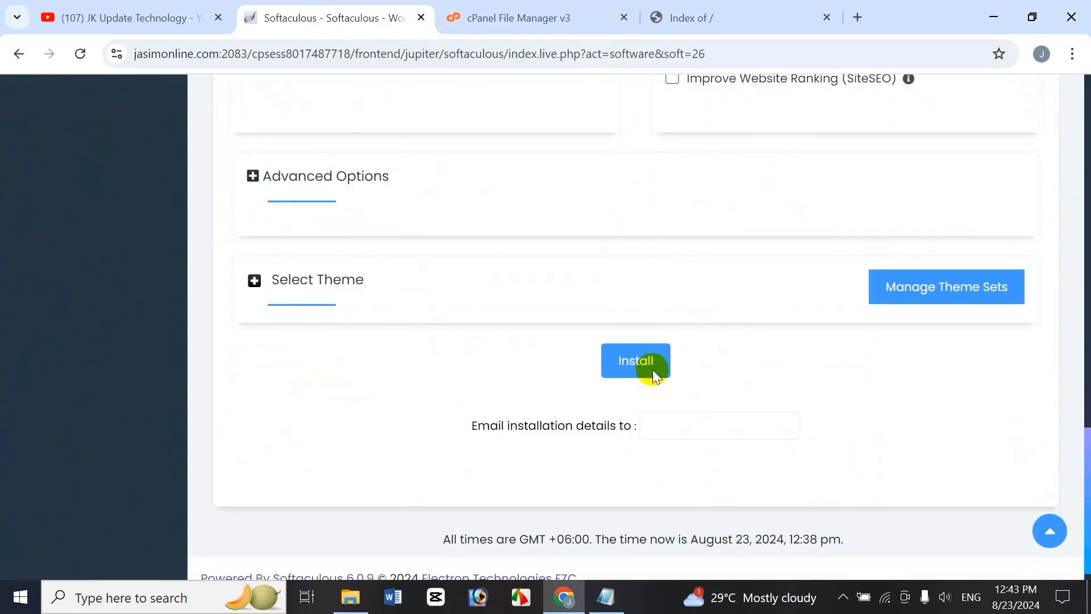
pyautogui.click(640, 363)
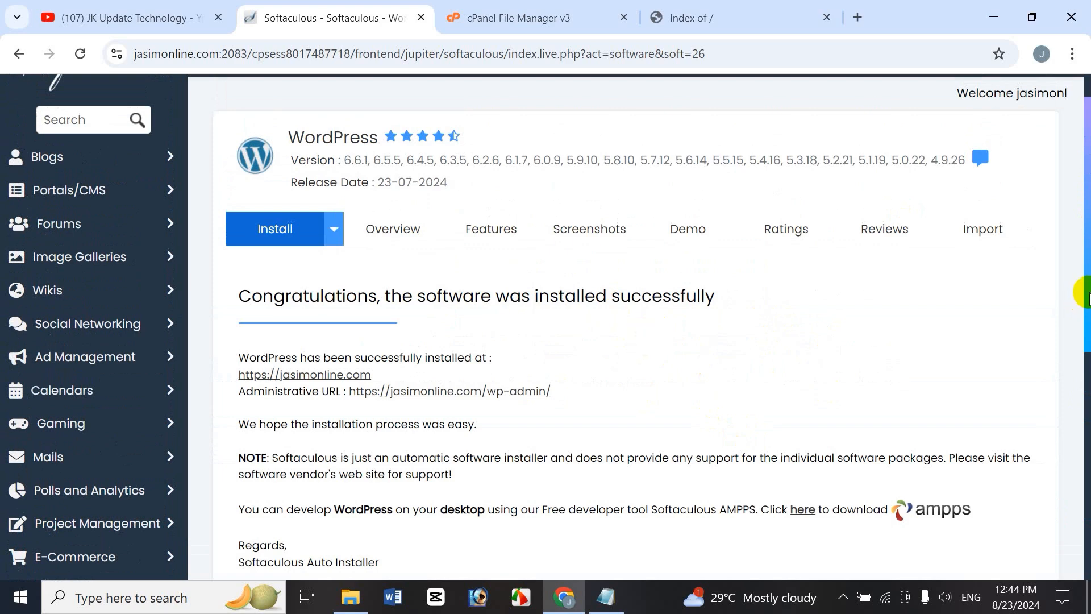
pyautogui.moveTo(1085, 290); pyautogui.dragTo(1082, 331)
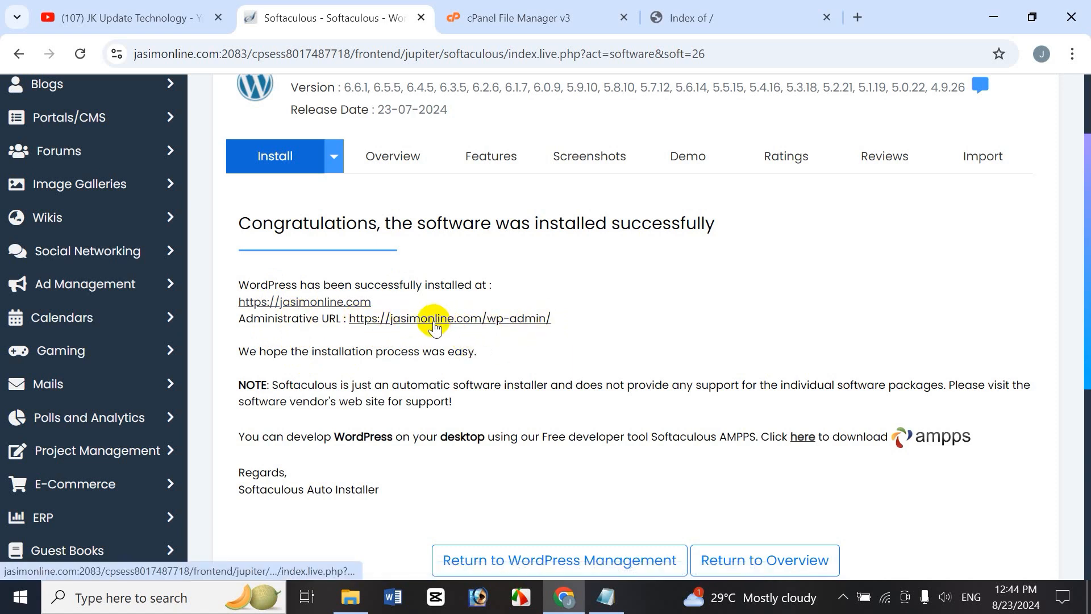
pyautogui.click(469, 320)
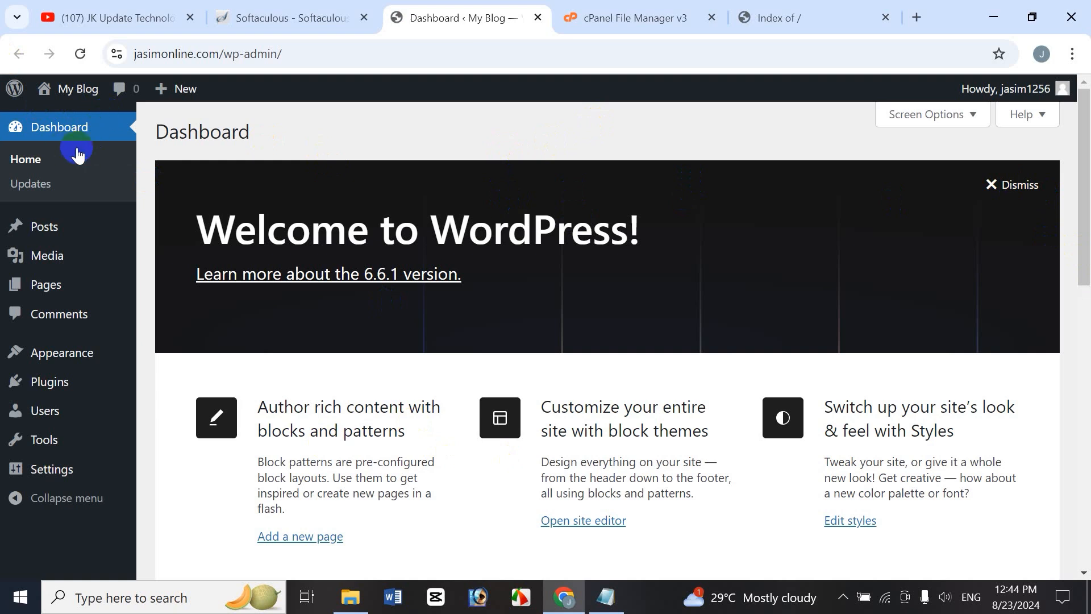
# Step: Visit the live My Blog site from the admin bar, then log out of the admin account
pyautogui.moveTo(78, 92)
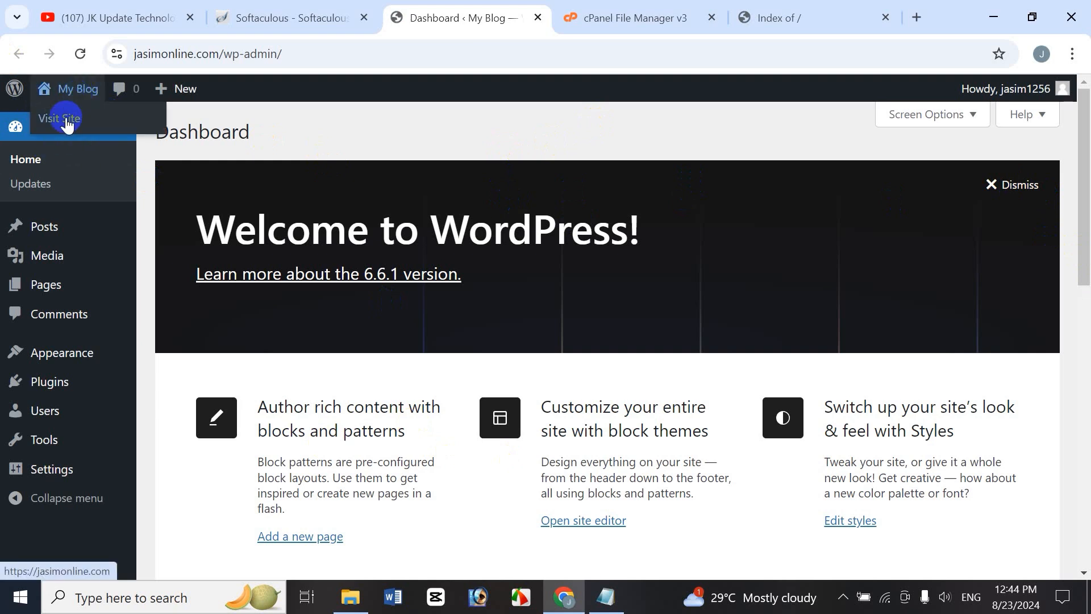
pyautogui.click(68, 121)
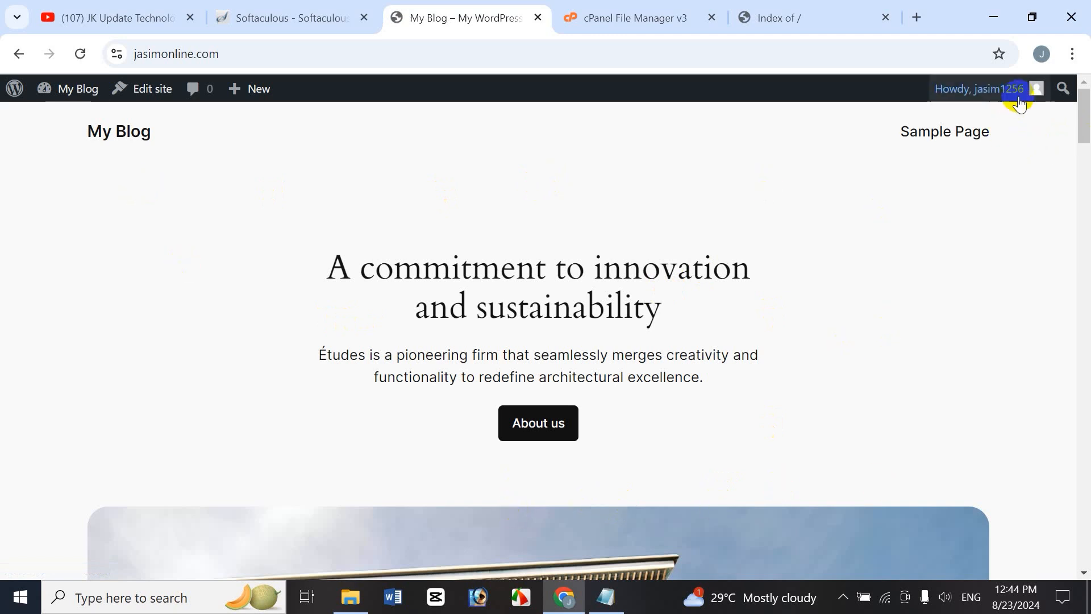
pyautogui.moveTo(1031, 91)
pyautogui.click(926, 181)
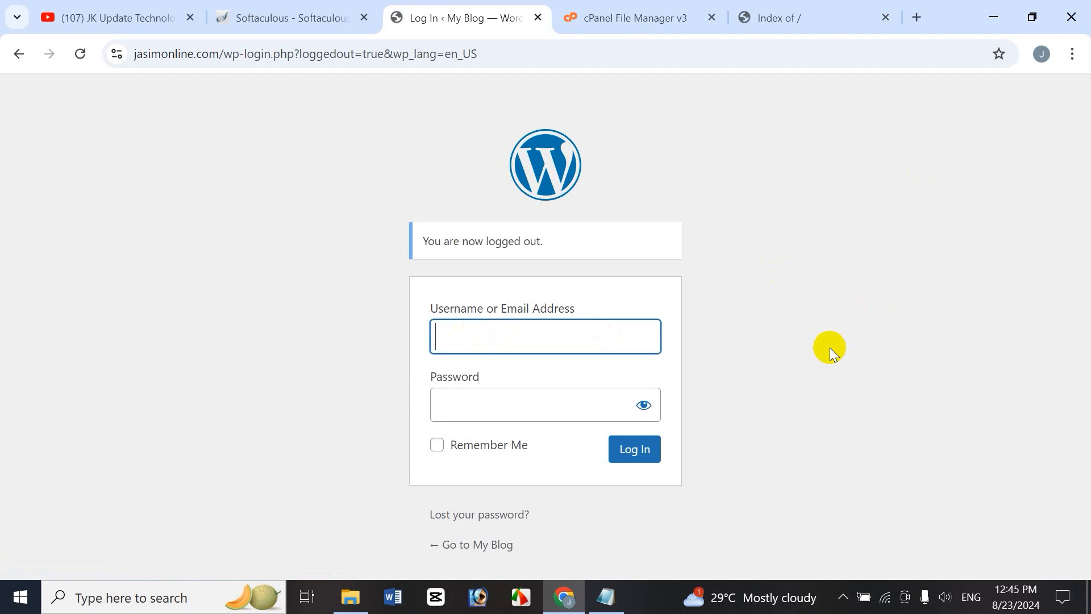
pyautogui.write('ja')
pyautogui.write('sim')
pyautogui.write('1256')
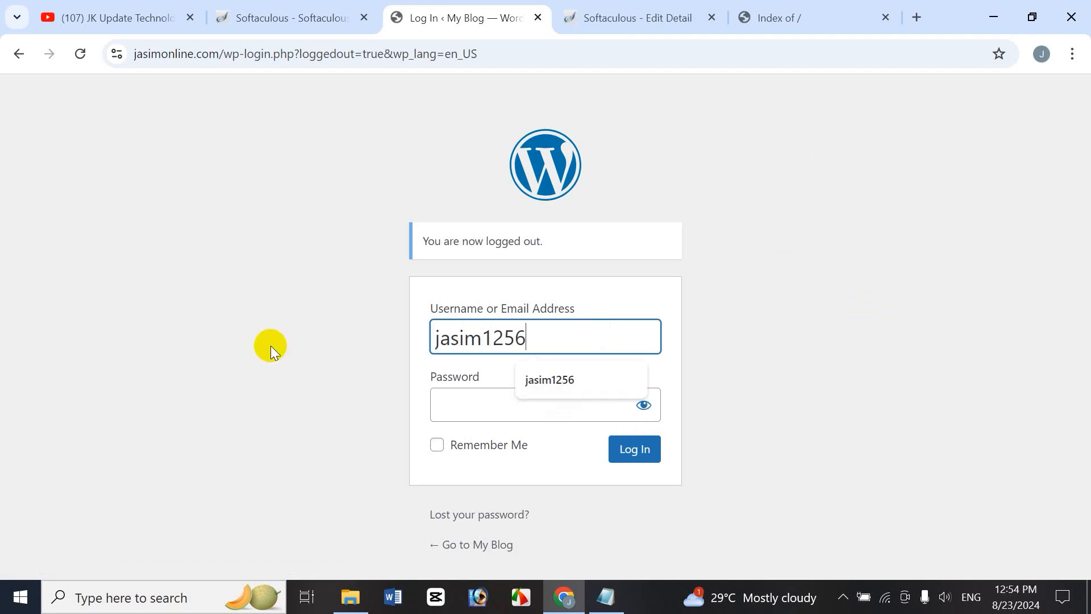
pyautogui.press('Tab')
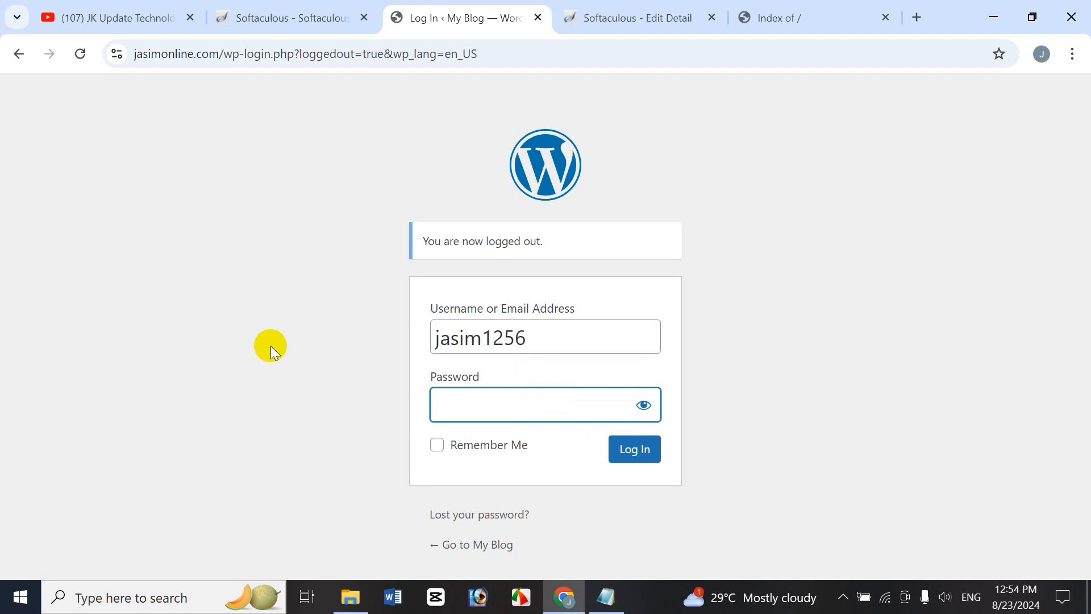
pyautogui.write('•••••••••••')
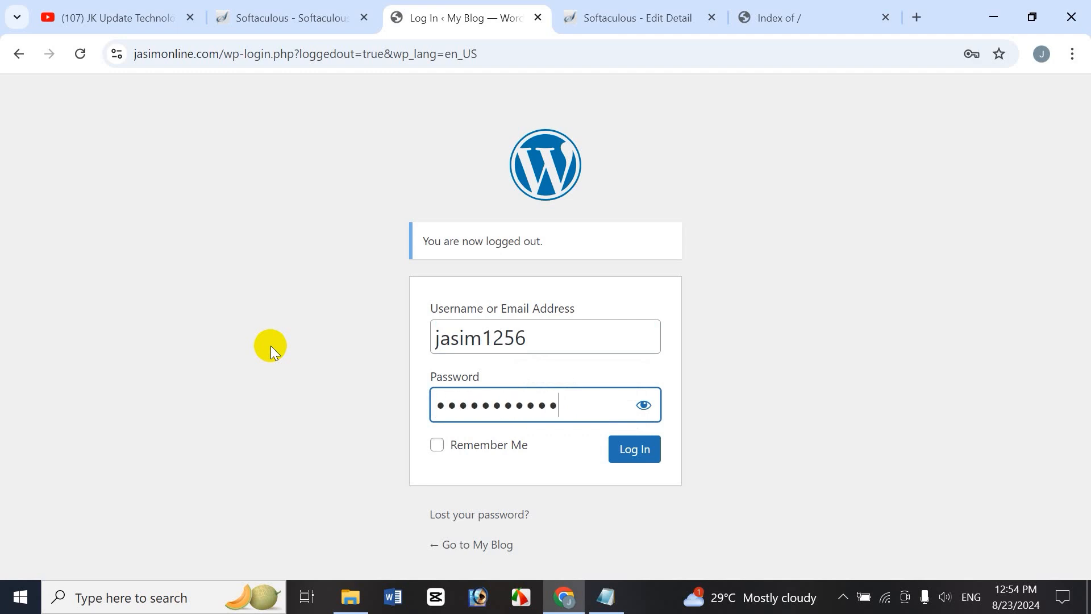
pyautogui.click(625, 463)
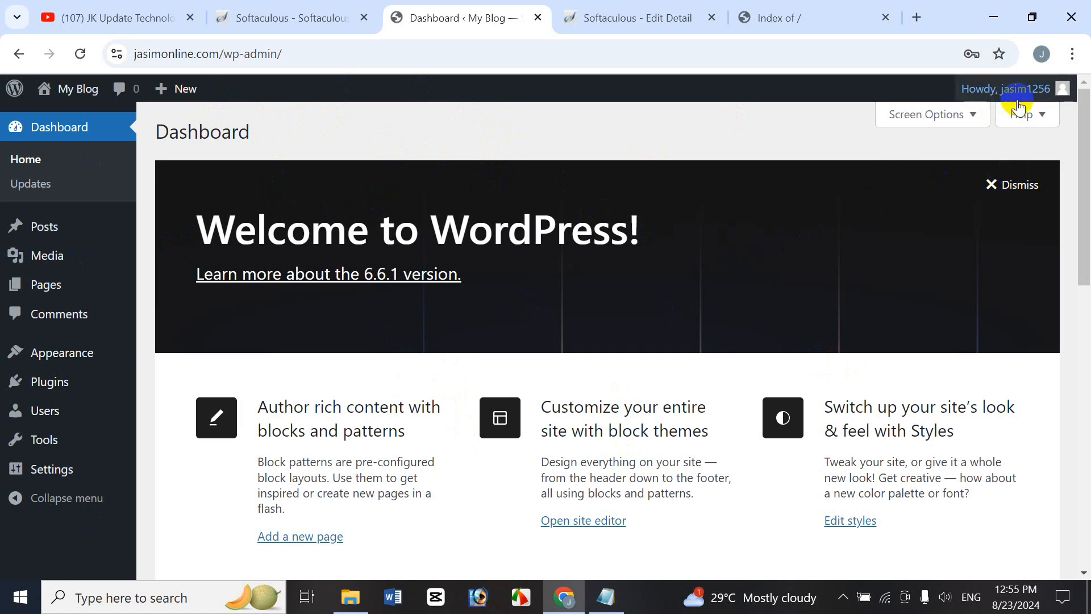
pyautogui.moveTo(1029, 90)
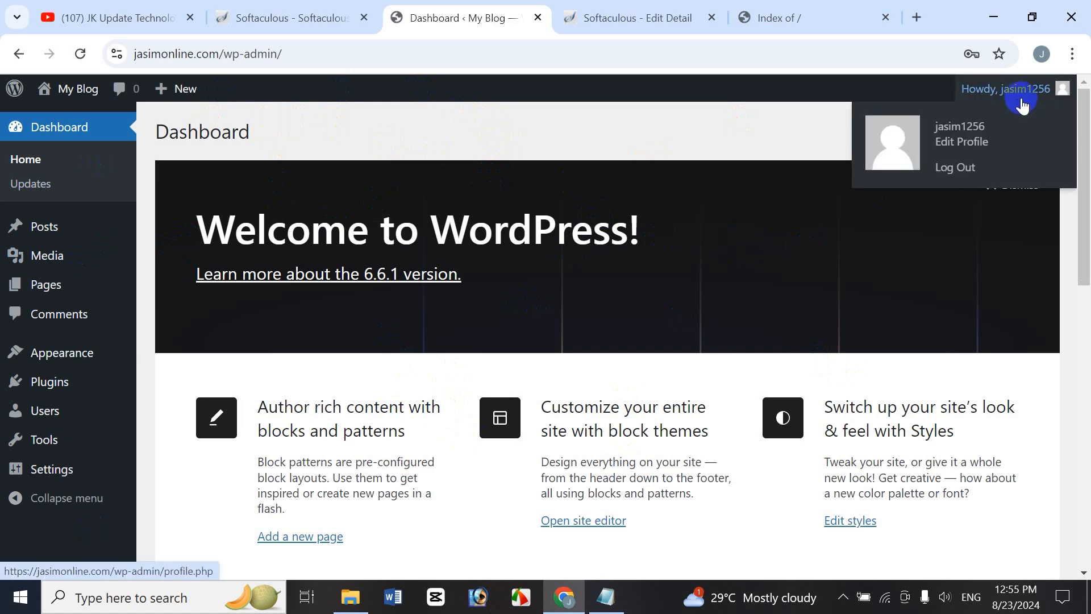
pyautogui.click(969, 171)
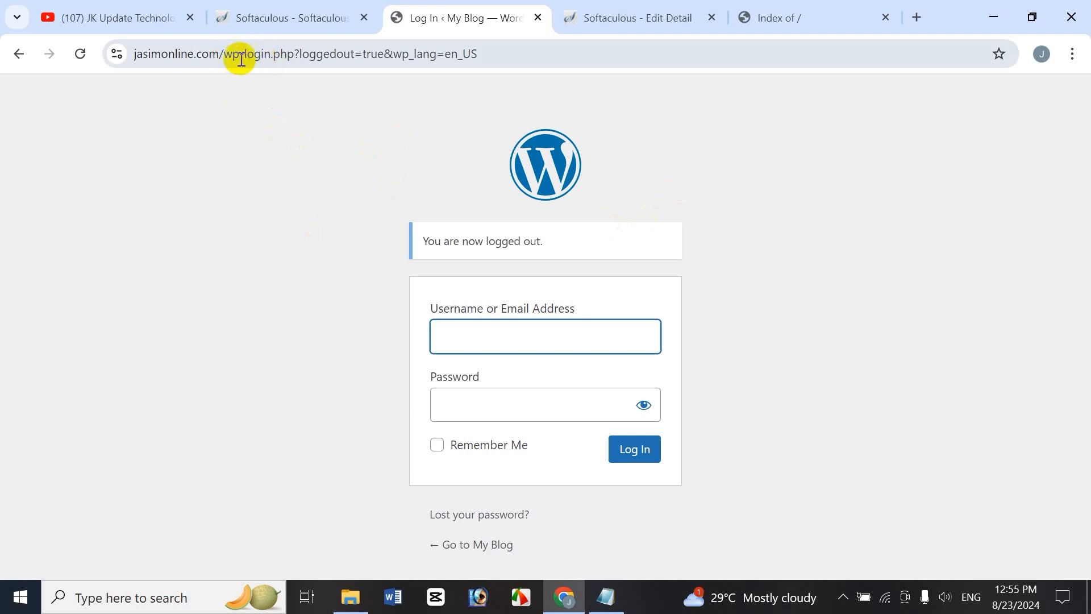
# Step: Load jasimonline.com/admin to confirm it leads to the login page
pyautogui.moveTo(229, 54); pyautogui.dragTo(577, 50)
pyautogui.write('admin')
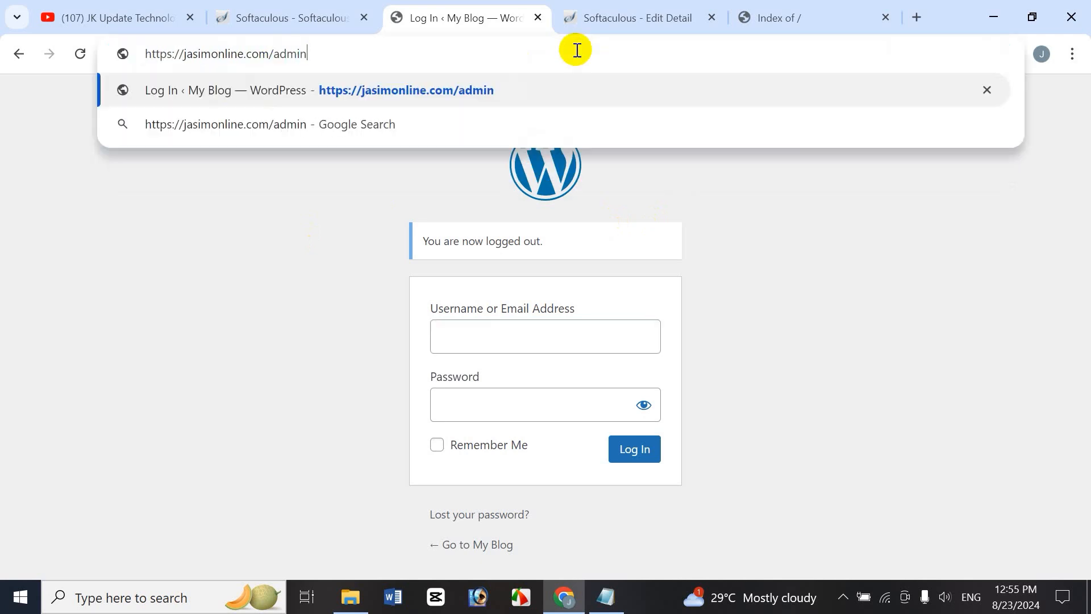
pyautogui.press('Return')
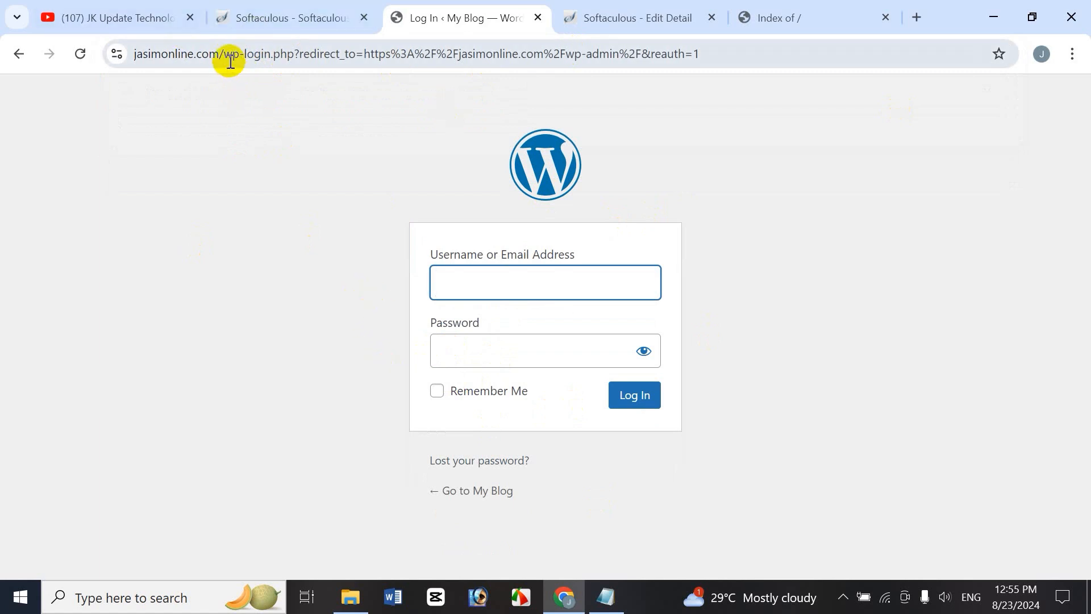
# Step: Strip the path from the address to load the jasimonline.com homepage
pyautogui.moveTo(229, 61); pyautogui.dragTo(985, 139)
pyautogui.press('BackSpace')
pyautogui.press('BackSpace')
pyautogui.press('BackSpace')
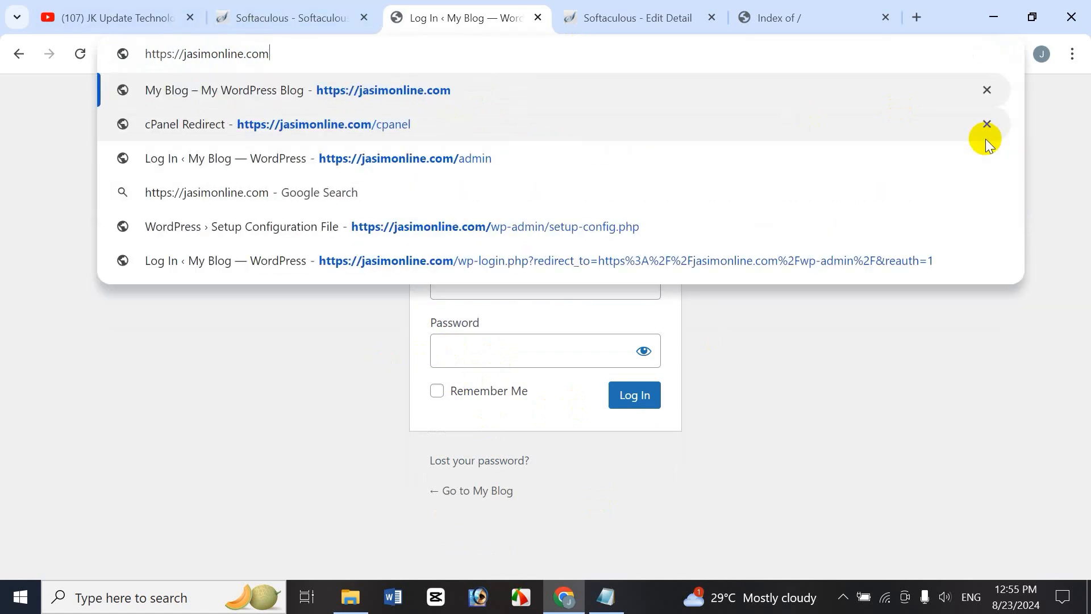
pyautogui.press('Return')
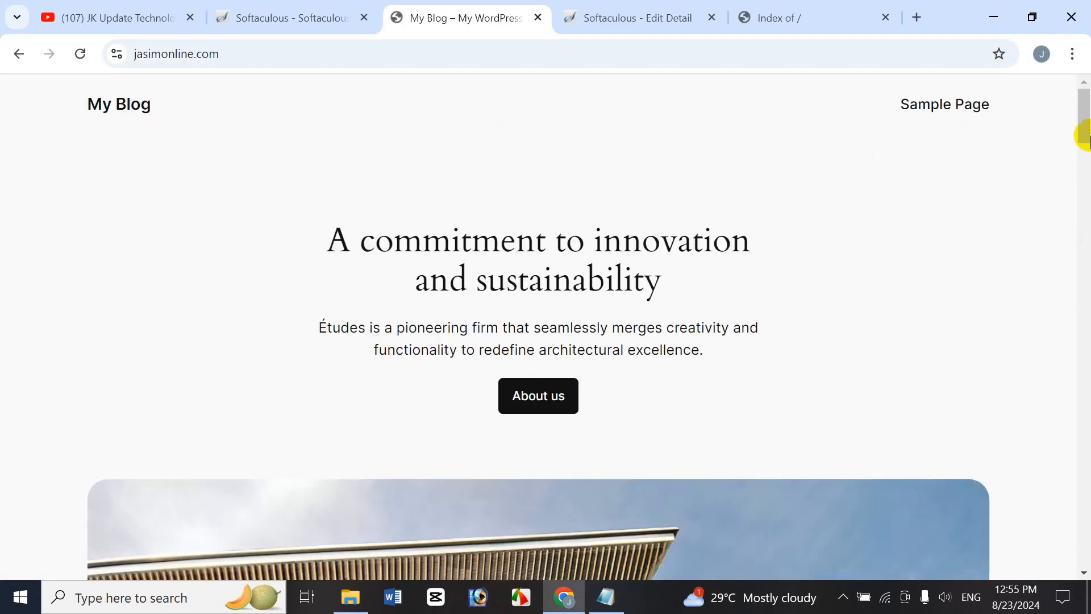
# Step: Scroll down and back up to look over the live My Blog homepage
pyautogui.scroll(-10, 1066, 173)
pyautogui.scroll(10, 1087, 132)
pyautogui.click(123, 13)
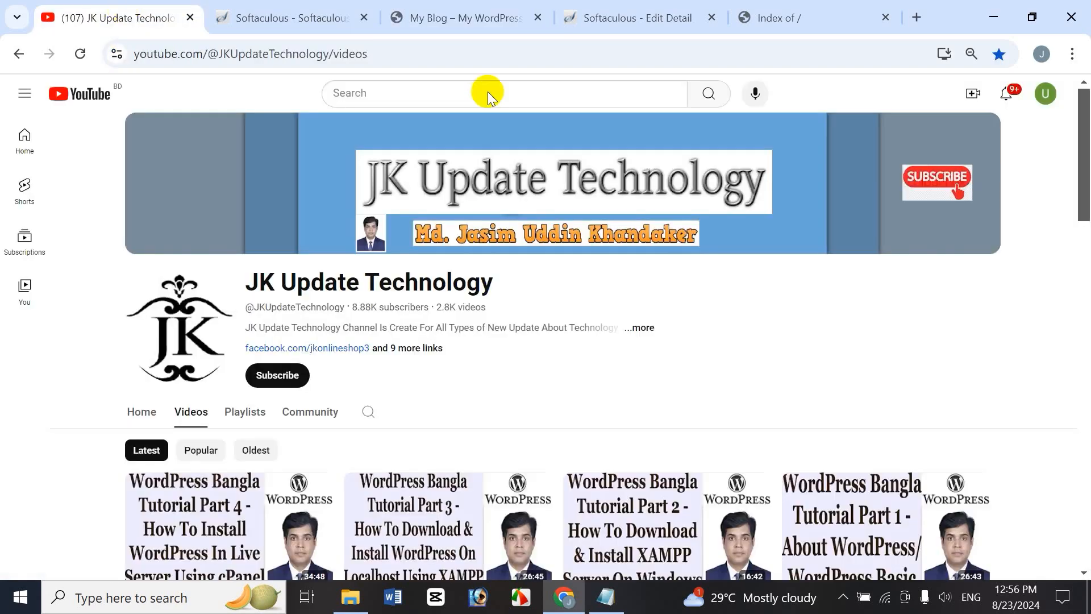